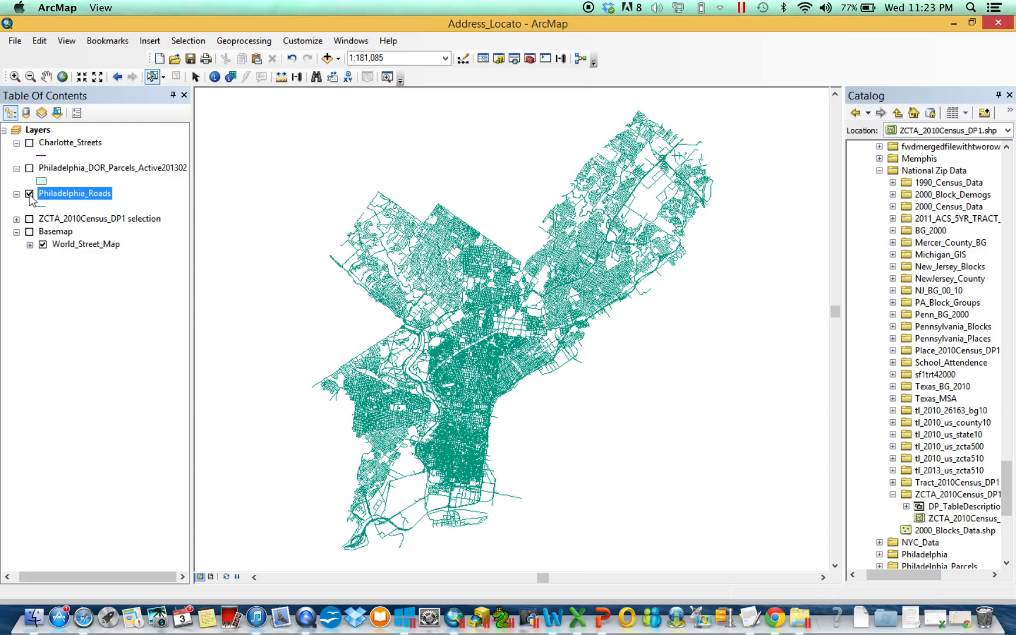
pyautogui.click(29, 194)
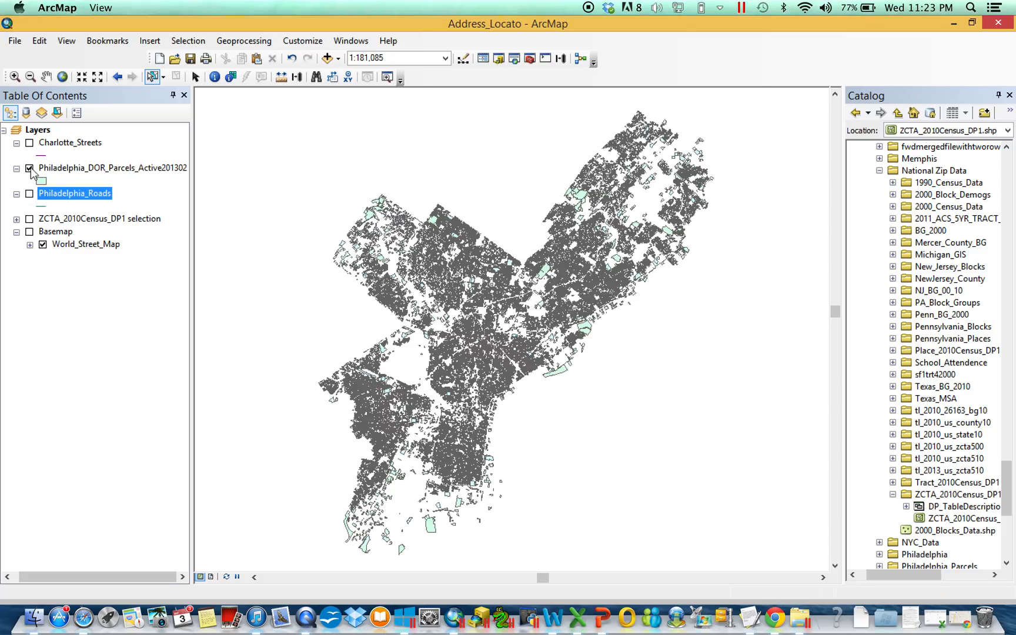
# Compare the Philadelphia parcels layer with the Philadelphia_Roads layer by displaying each alone, ending with the roads shown.
pyautogui.rightClick(70, 168)
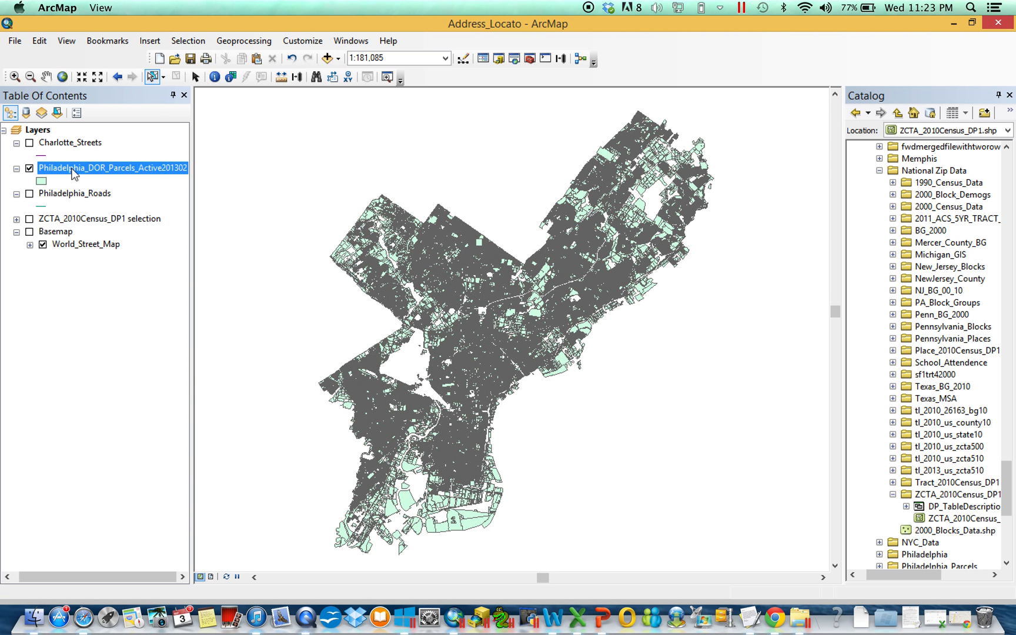
pyautogui.click(30, 169)
pyautogui.click(29, 194)
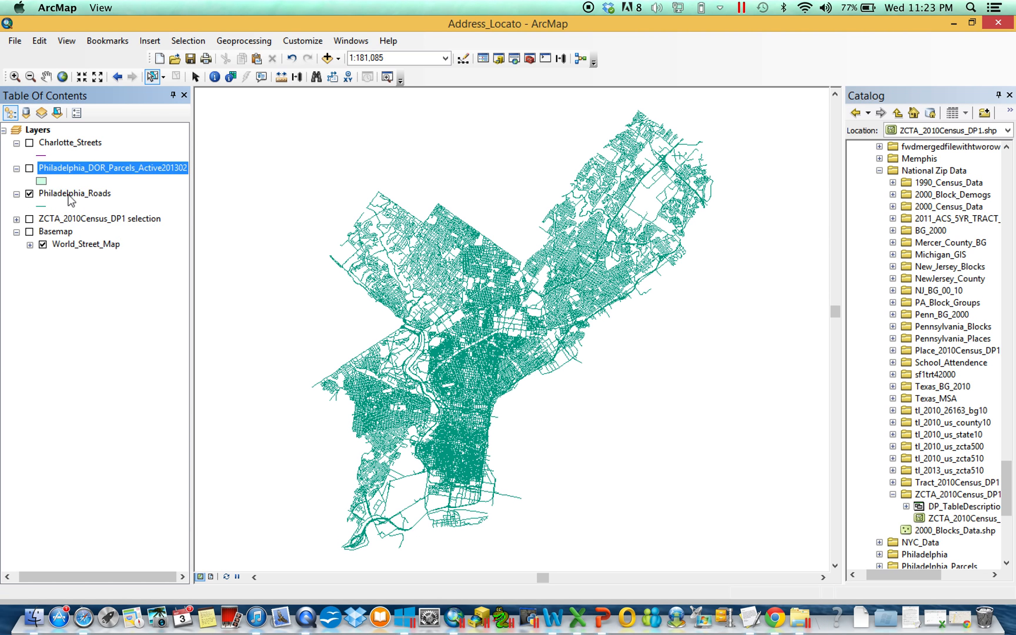
# Examine the street name, ZIP and address range fields in the Philadelphia_Roads attribute table, showing all records.
pyautogui.rightClick(73, 194)
pyautogui.click(128, 238)
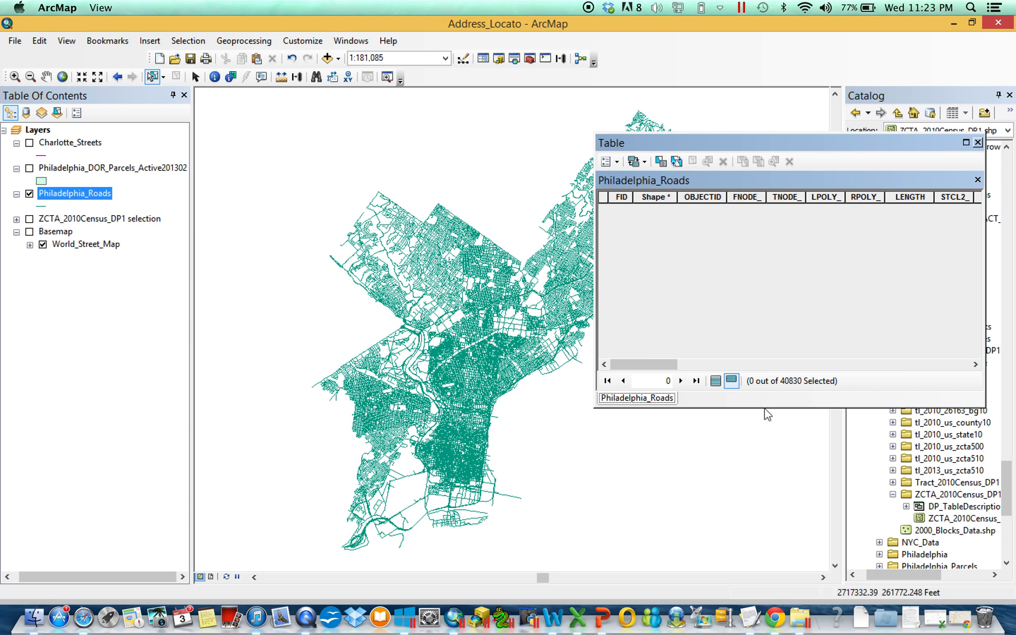
pyautogui.click(716, 382)
pyautogui.moveTo(662, 366); pyautogui.dragTo(784, 365)
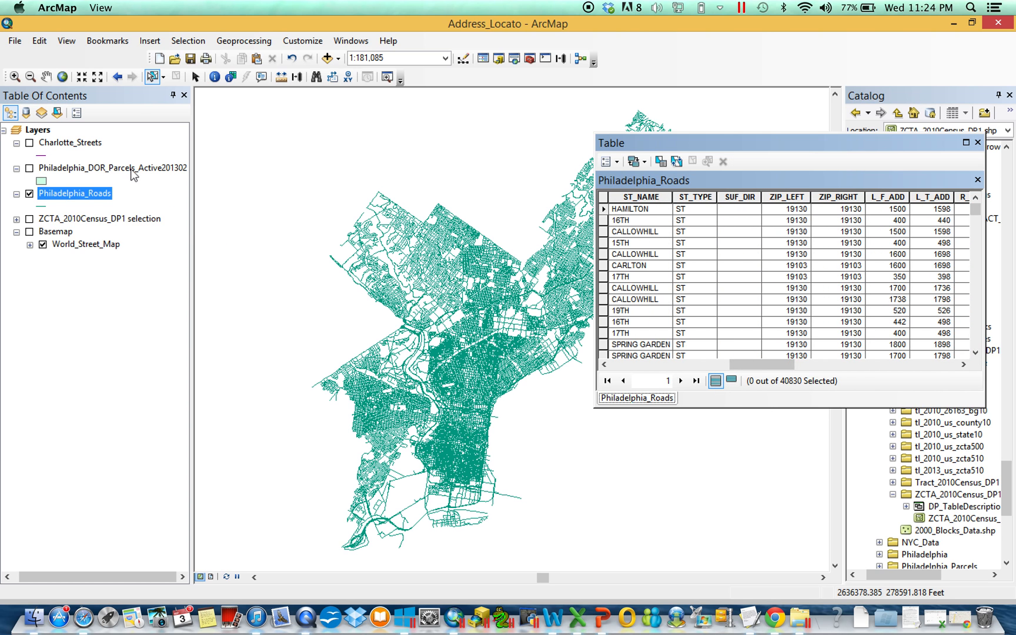
pyautogui.click(978, 142)
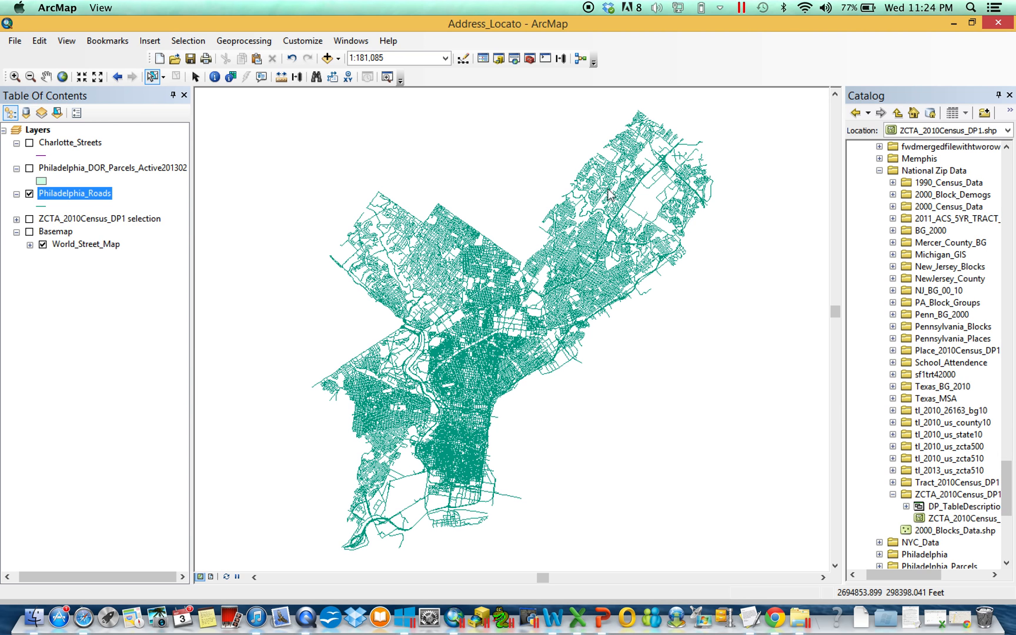
# Hide the roads, list the layers by source and examine the Street and Zip fields of the Addresses table.
pyautogui.click(30, 193)
pyautogui.click(26, 112)
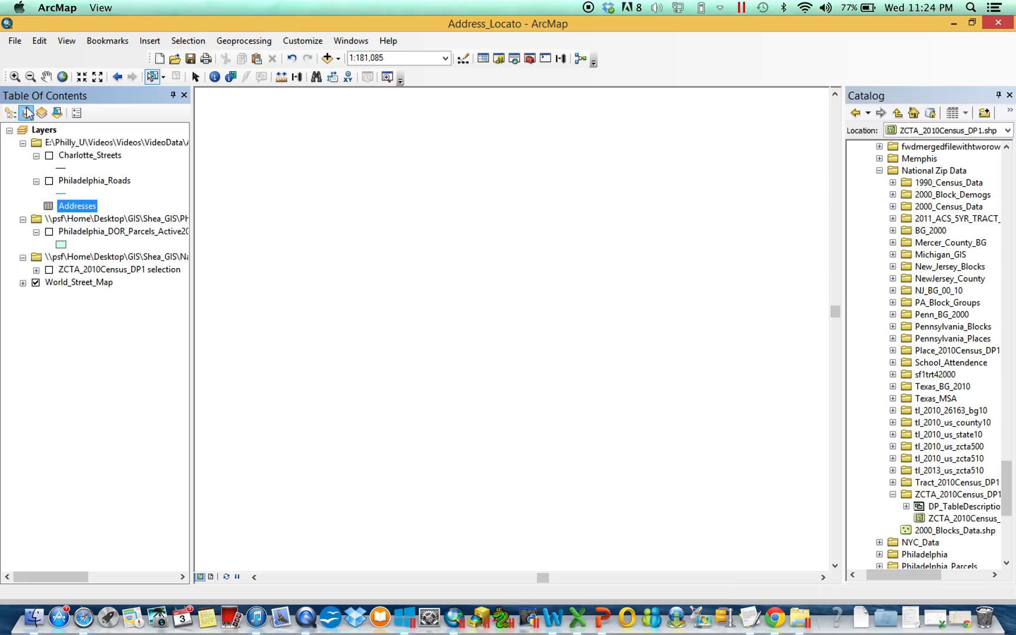
pyautogui.rightClick(80, 207)
pyautogui.click(108, 218)
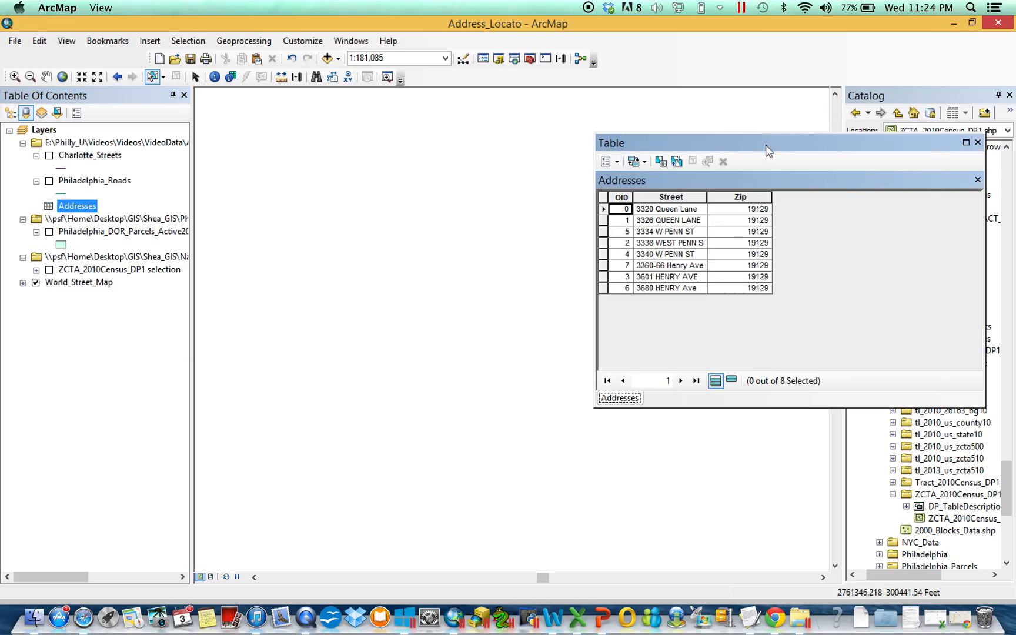
pyautogui.moveTo(765, 145); pyautogui.dragTo(613, 144)
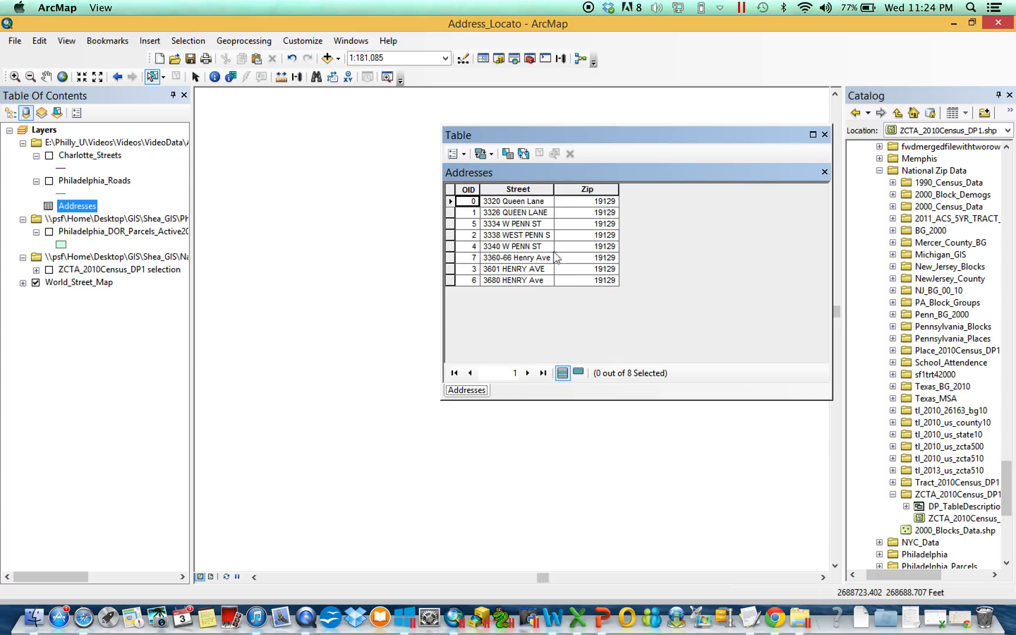
pyautogui.click(825, 134)
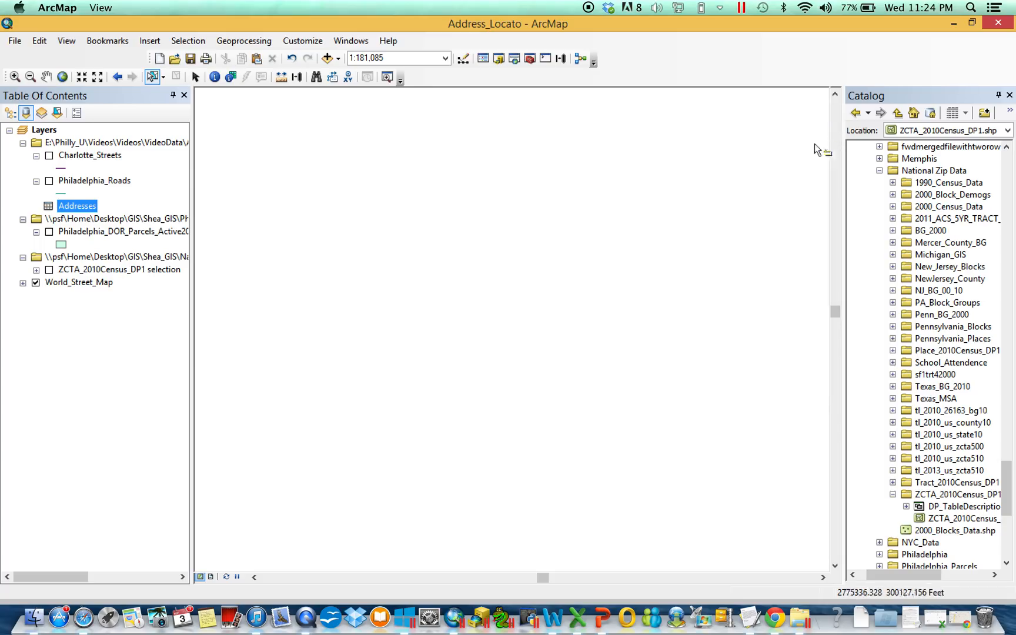
# List the layers by drawing order with Philadelphia_Roads visible, and zoom the map to the Parcels bookmark.
pyautogui.click(10, 113)
pyautogui.click(30, 195)
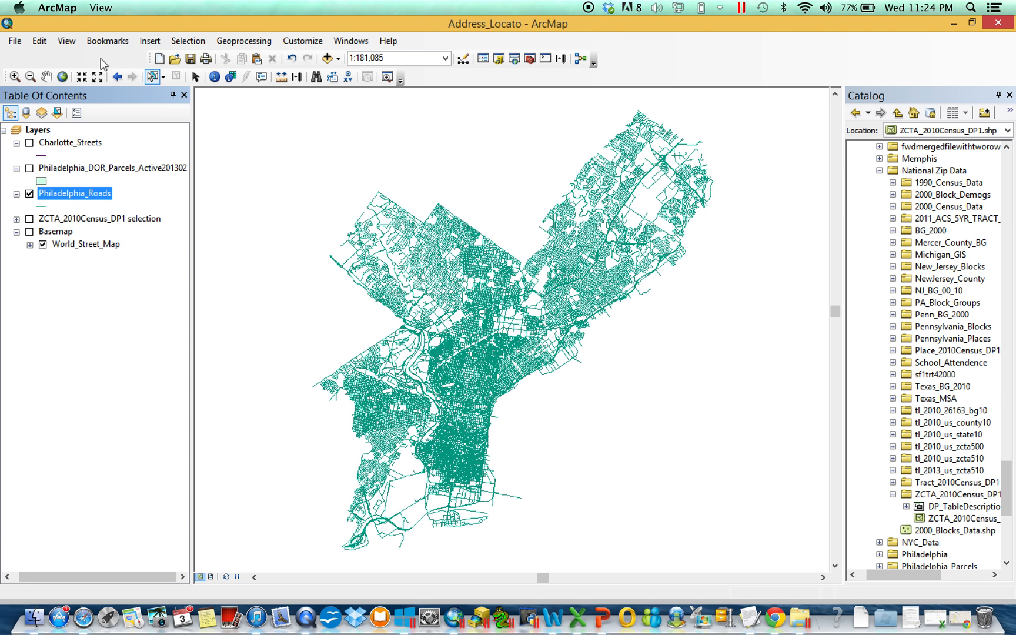
pyautogui.click(108, 40)
pyautogui.moveTo(150, 41)
pyautogui.moveTo(108, 41)
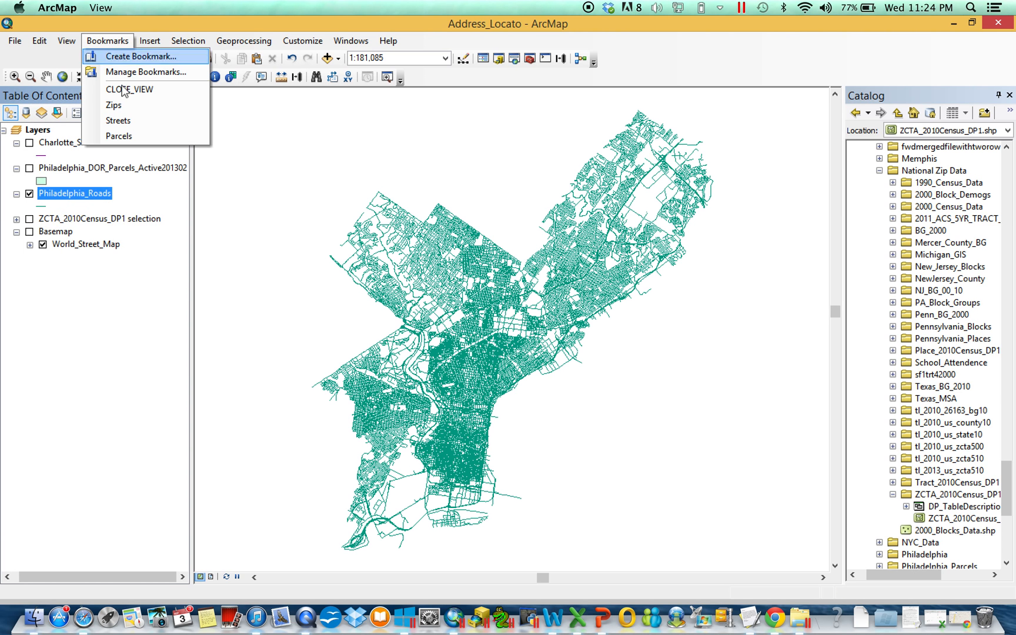
pyautogui.click(133, 139)
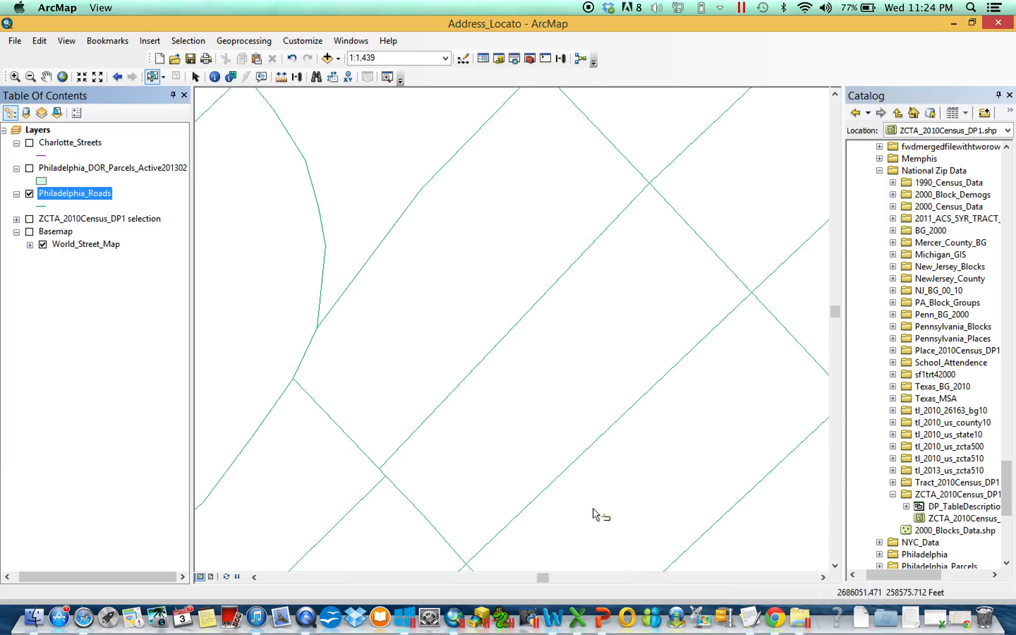
# Collapse the legends of the Philadelphia_Roads, Philadelphia parcels and Charlotte_Streets layers.
pyautogui.click(17, 194)
pyautogui.click(16, 168)
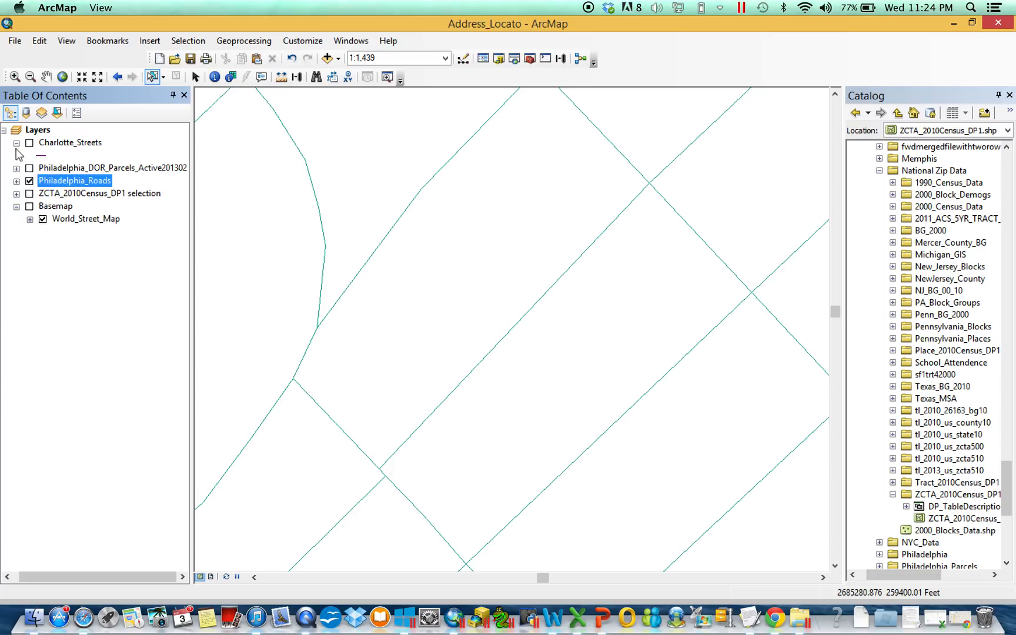
pyautogui.click(16, 143)
# Start geocoding the Addresses table and look over the offered locators, including MGRS and World Geocode Service.
pyautogui.click(26, 113)
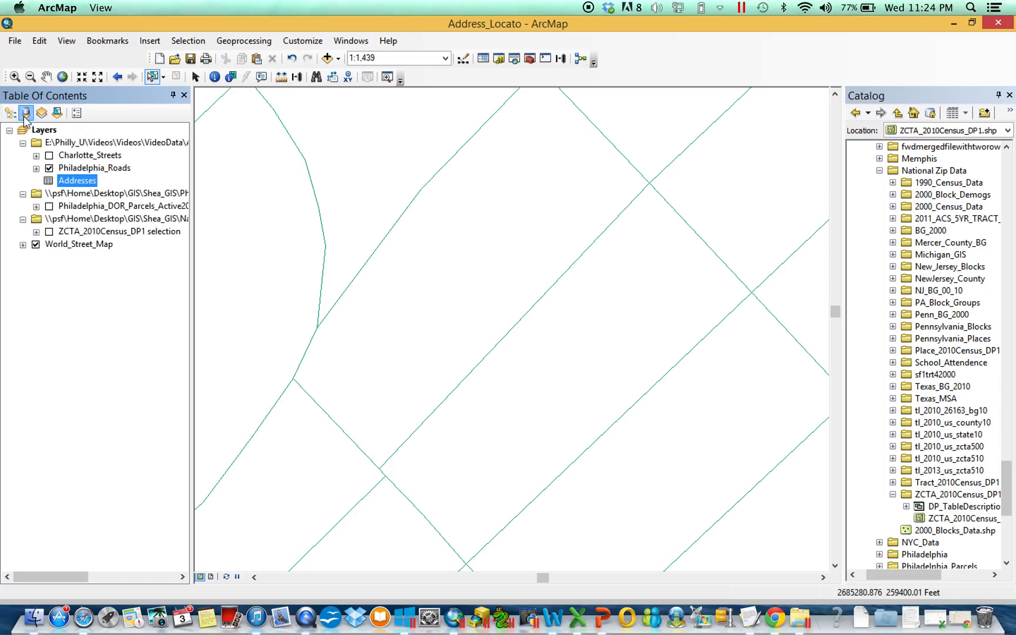
pyautogui.rightClick(76, 180)
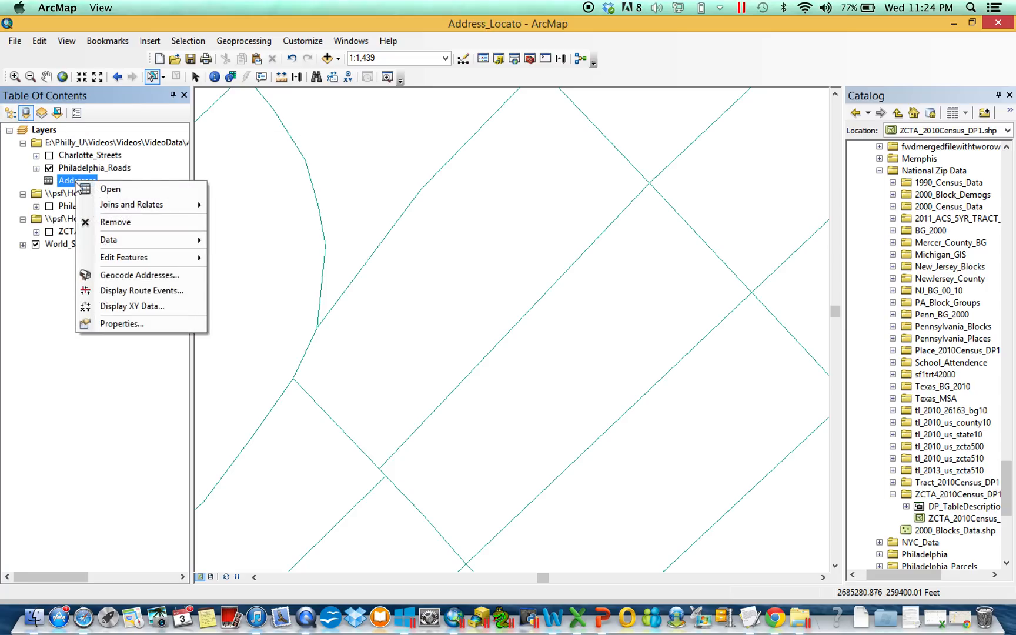
pyautogui.click(127, 276)
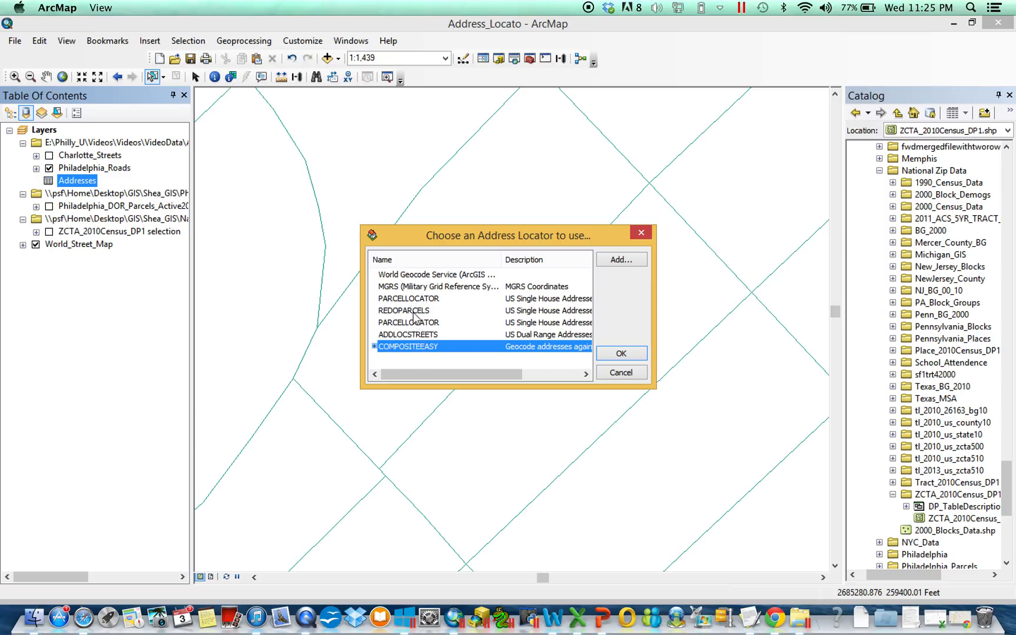
pyautogui.click(411, 288)
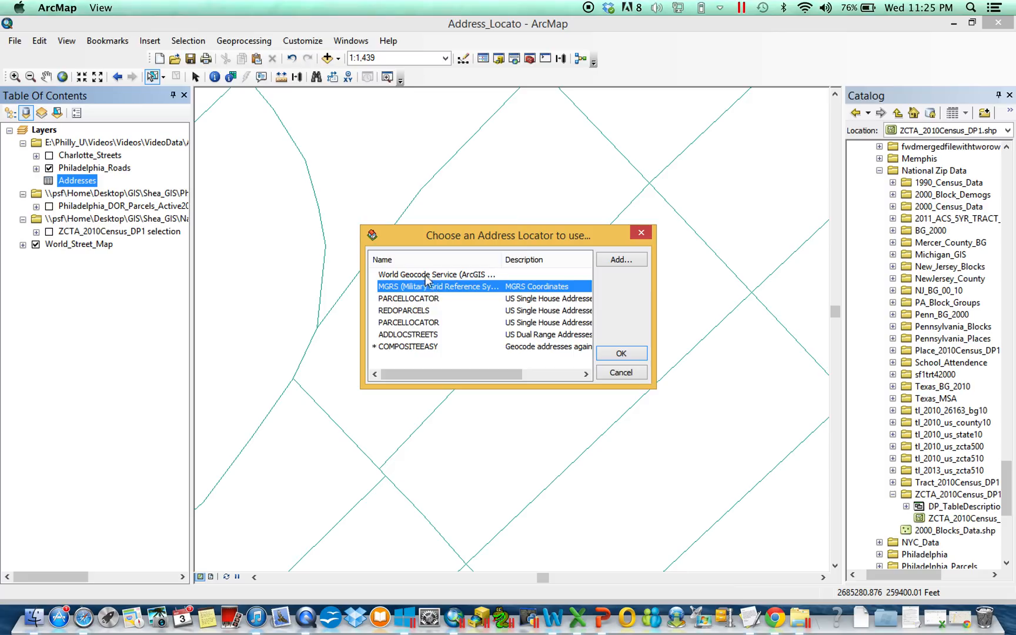
pyautogui.click(426, 275)
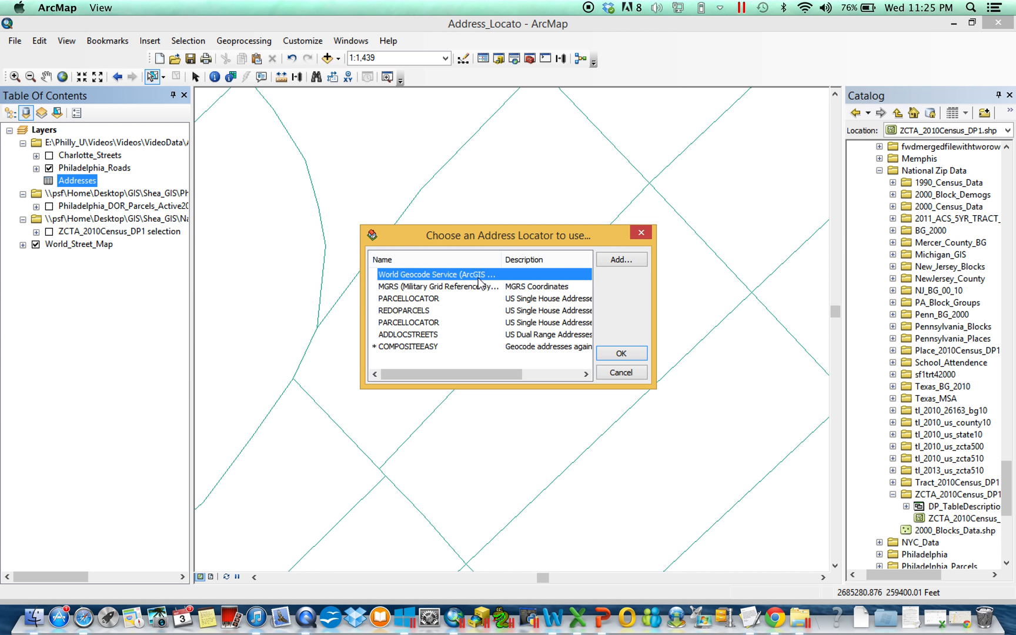
# Switch to Google Maps in Chrome and search for a different street address.
pyautogui.click(787, 630)
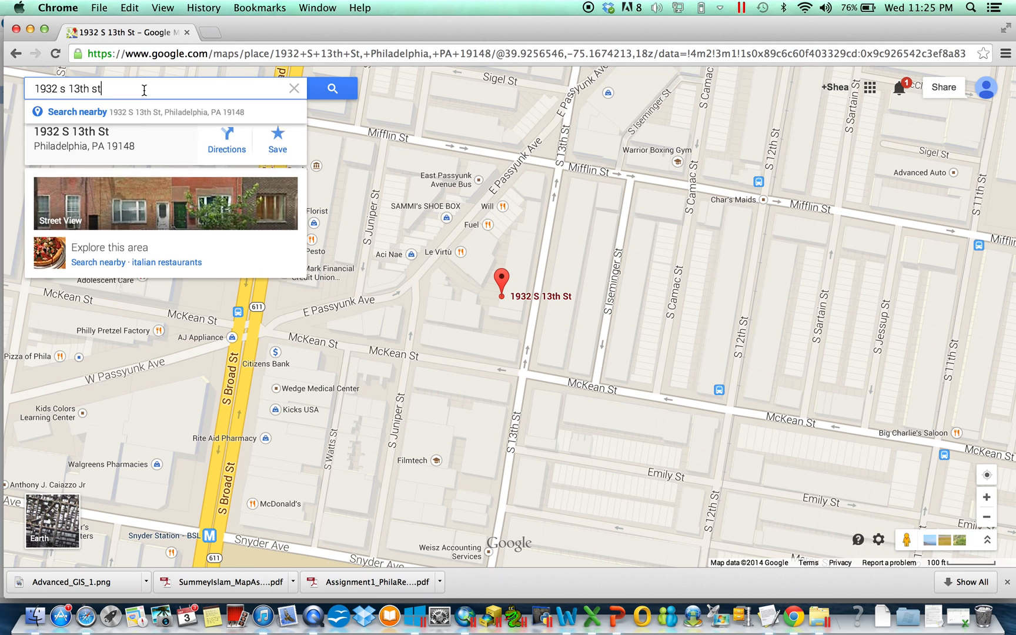
pyautogui.moveTo(144, 90); pyautogui.dragTo(0, 81)
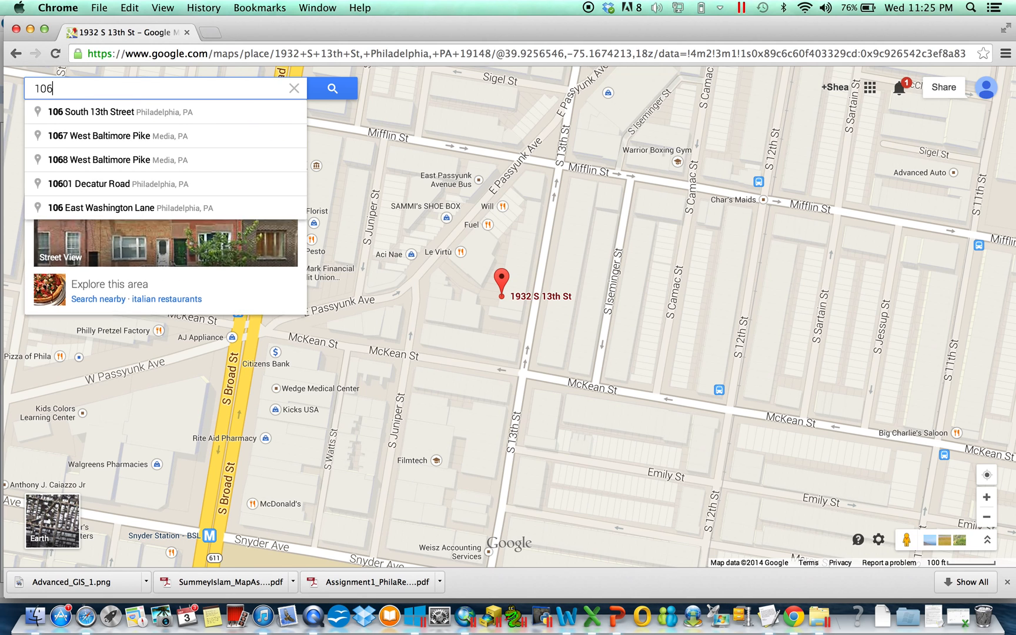
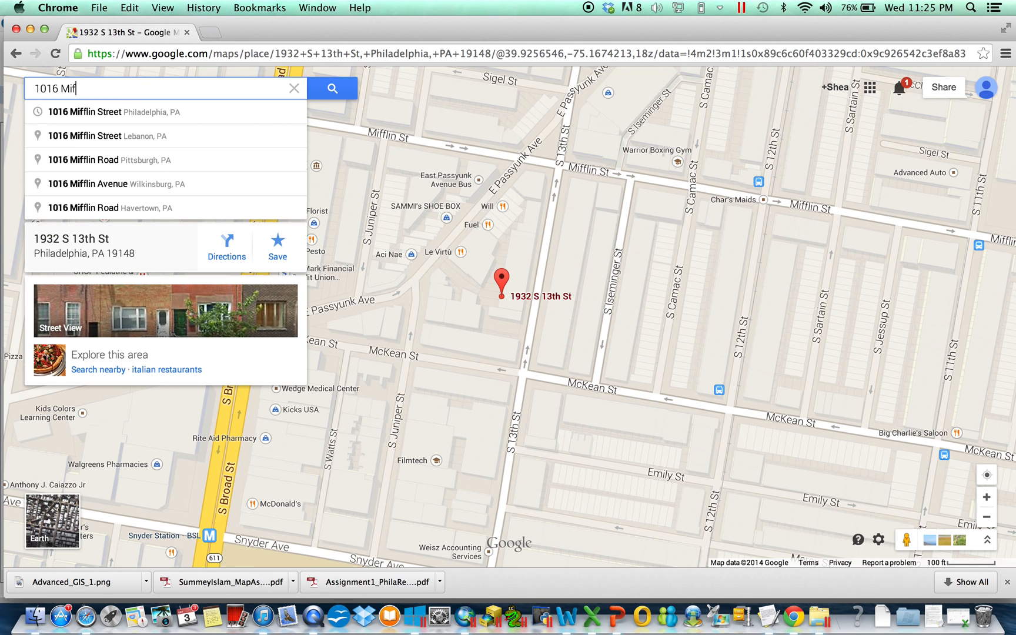
pyautogui.press('Return')
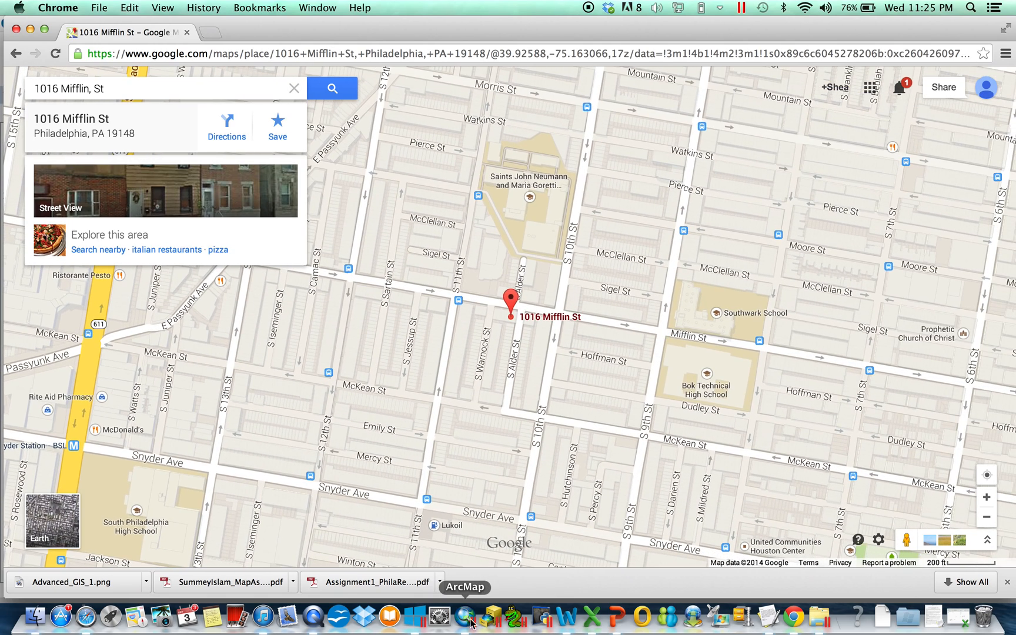
# Return to ArcMap, dismiss the locator selection and review the records of the Addresses table.
pyautogui.click(463, 624)
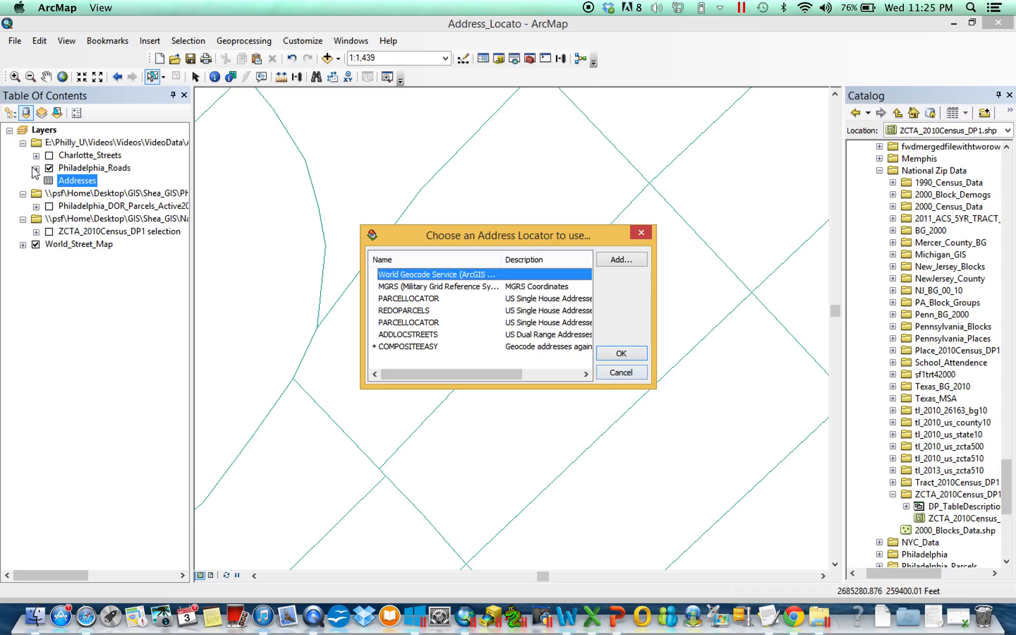
pyautogui.click(641, 232)
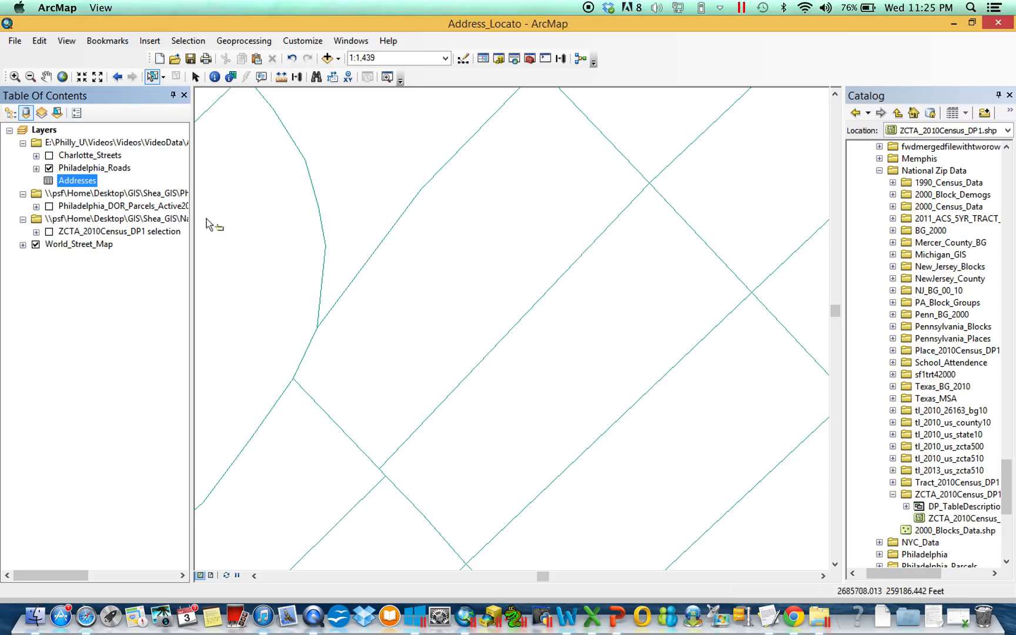
pyautogui.rightClick(70, 181)
pyautogui.click(82, 189)
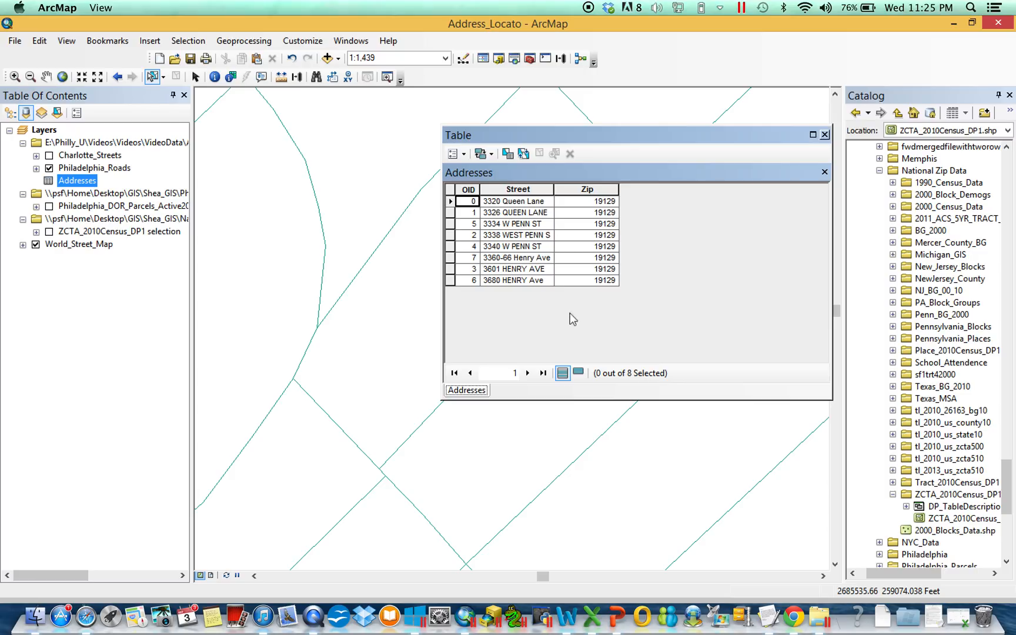
pyautogui.click(825, 135)
# Check the list of address locators available for geocoding the Addresses table, without choosing one.
pyautogui.rightClick(74, 184)
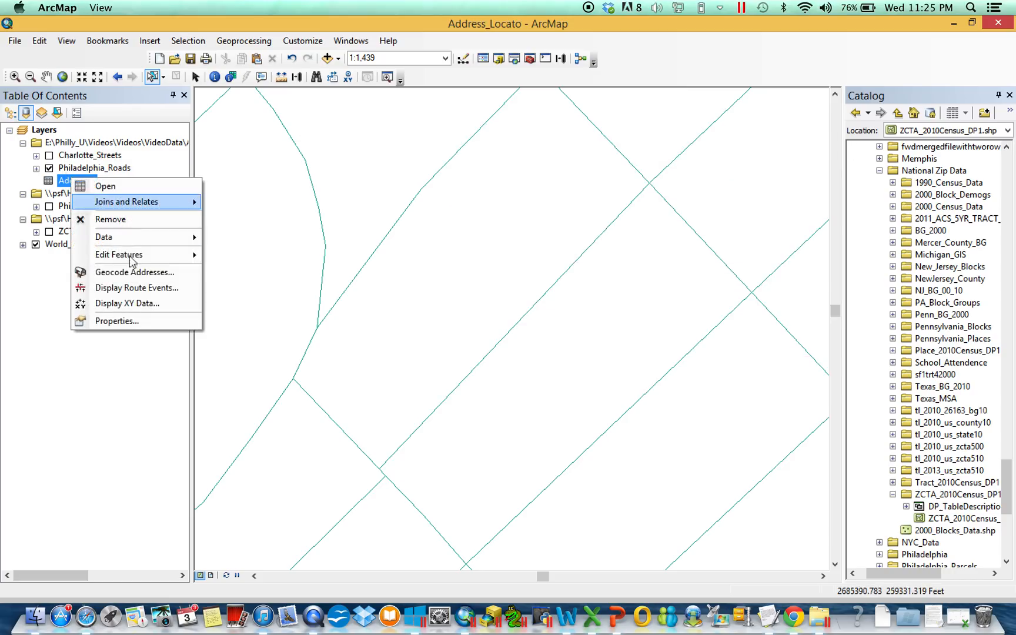
pyautogui.click(131, 274)
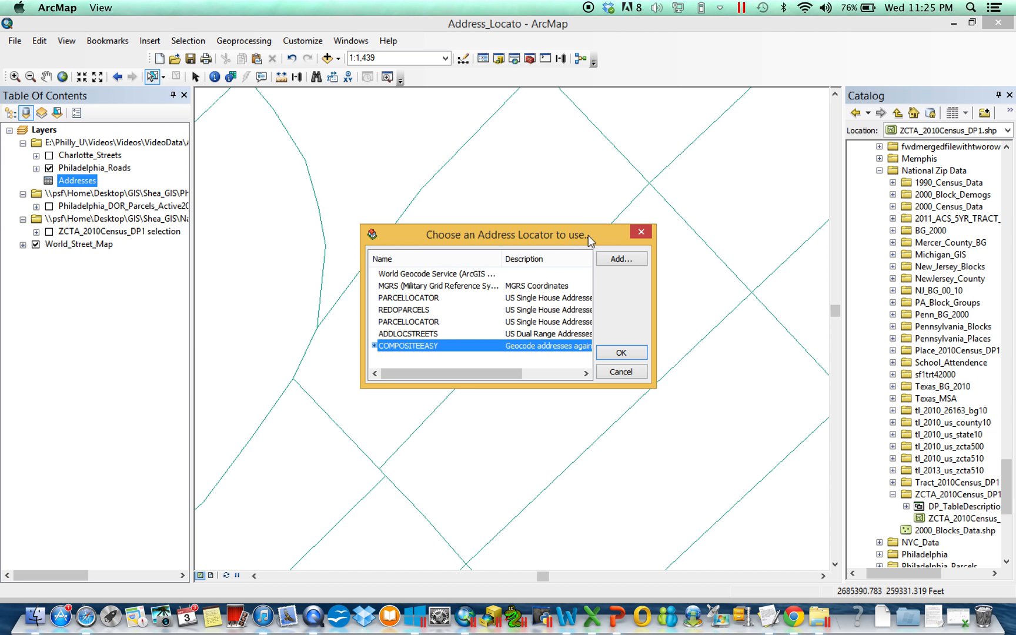
pyautogui.click(641, 232)
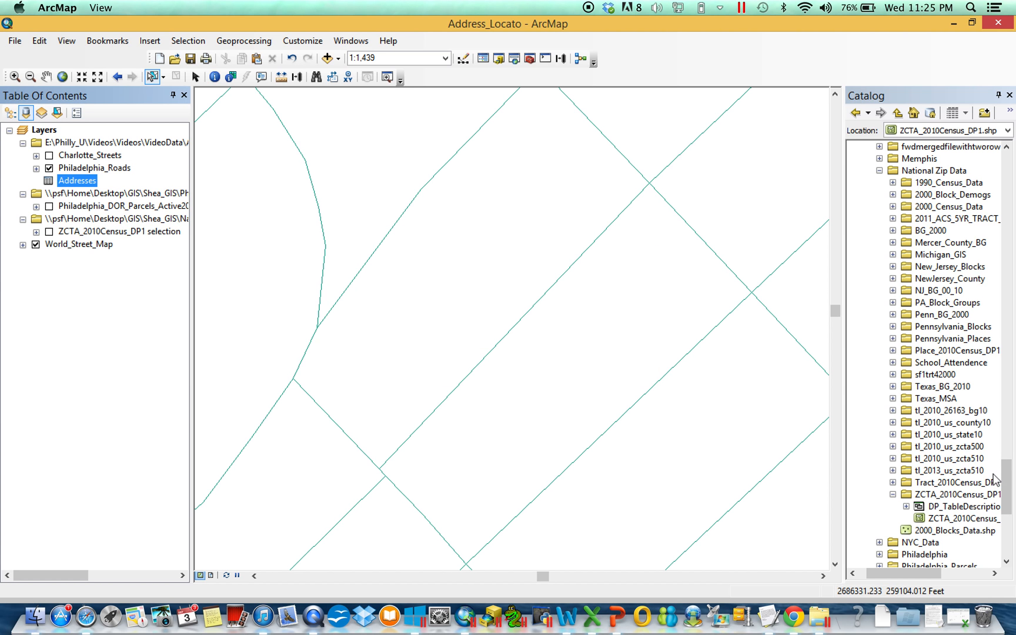
# Start creating a new address locator in the AL_Updates folder under Videos\VideoData.
pyautogui.moveTo(1007, 485); pyautogui.dragTo(1011, 248)
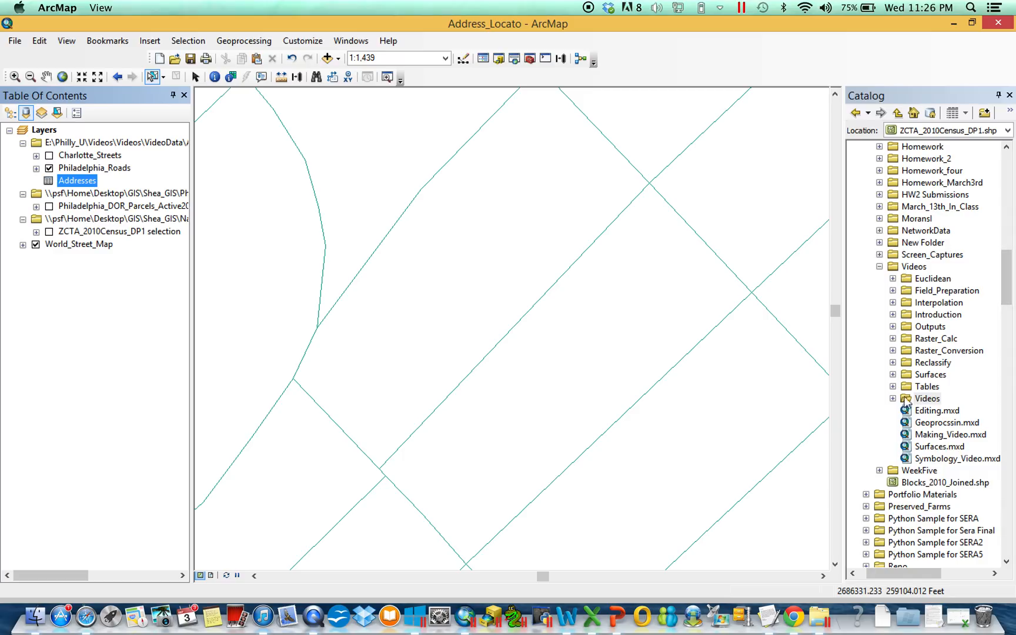
pyautogui.click(893, 399)
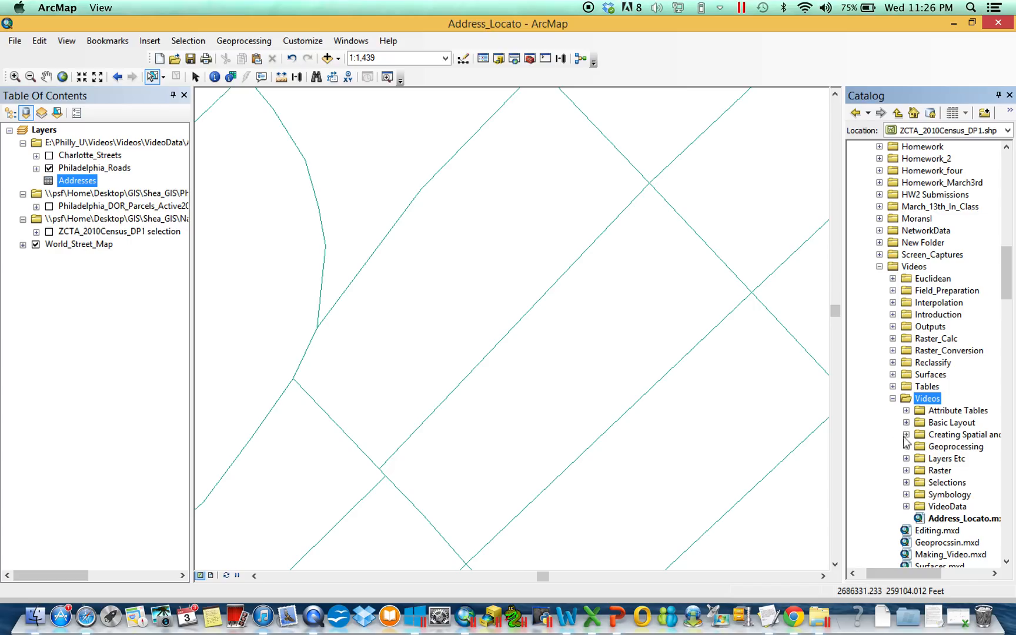
pyautogui.click(907, 507)
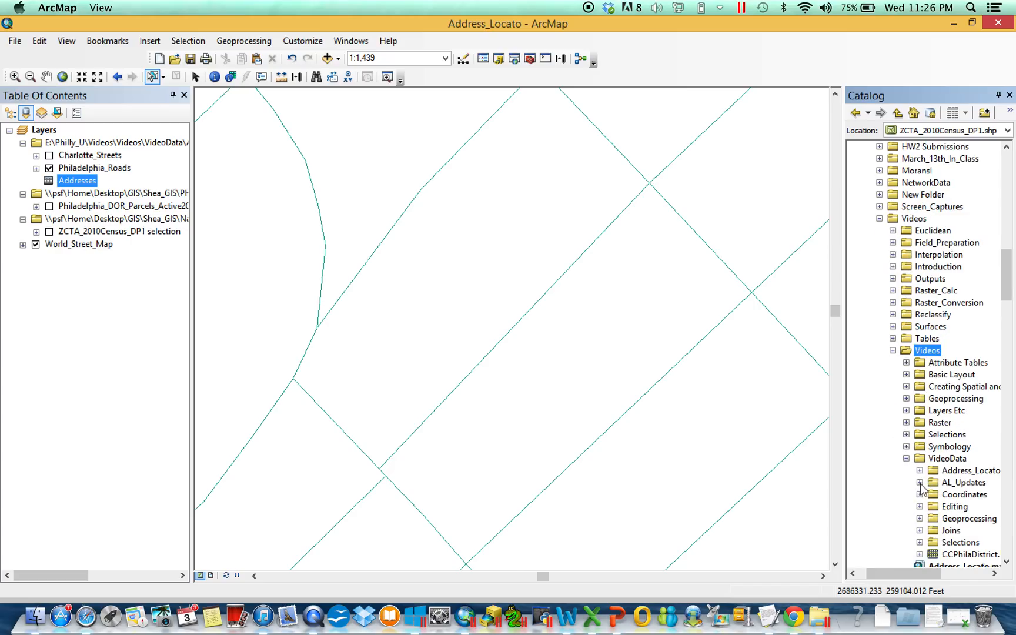
pyautogui.click(920, 482)
pyautogui.rightClick(959, 487)
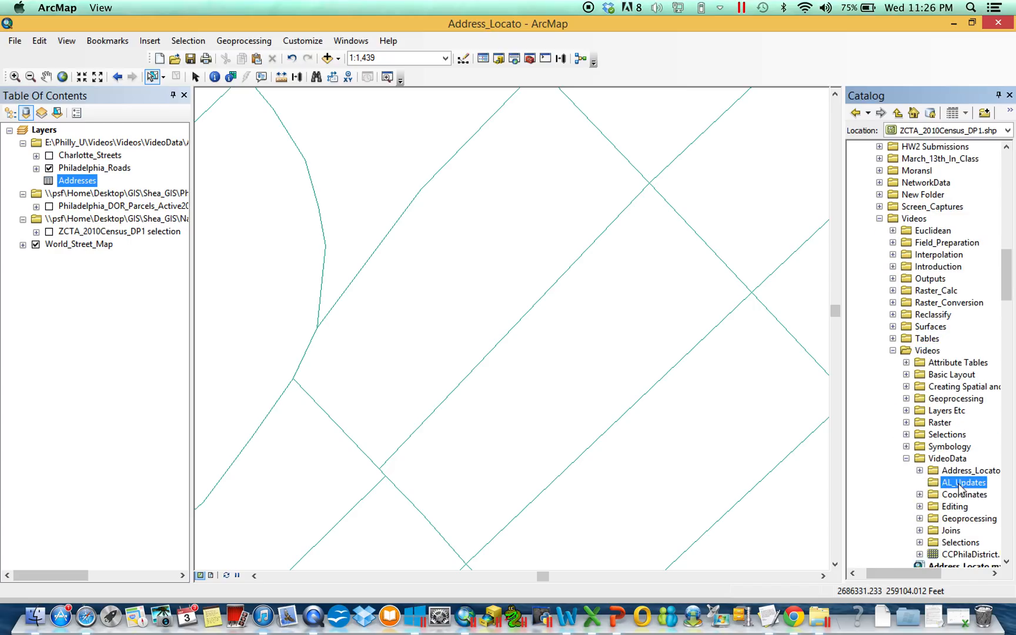
pyautogui.moveTo(958, 436)
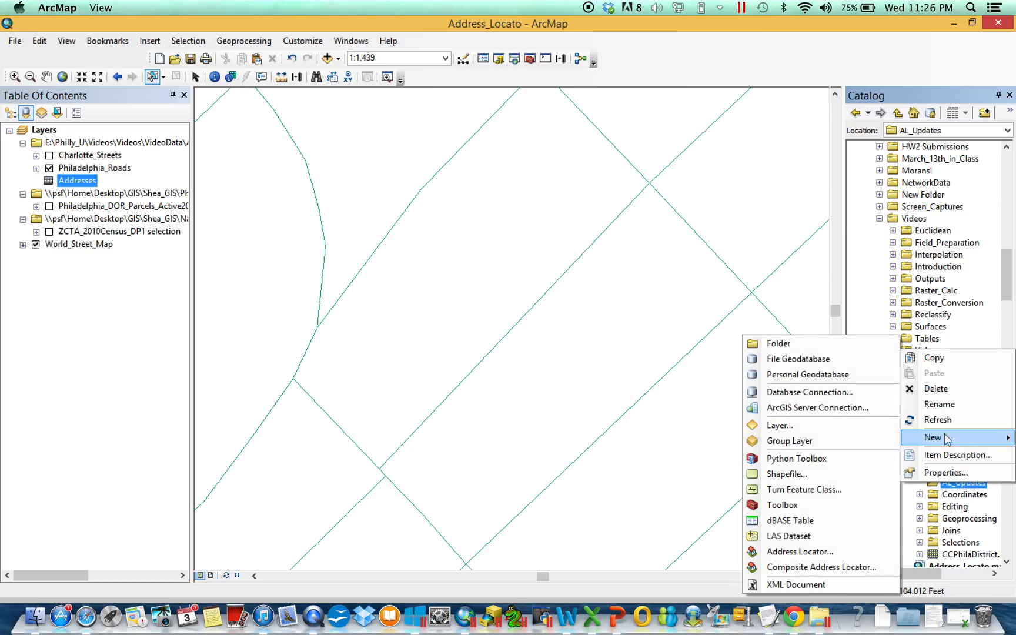
pyautogui.click(828, 552)
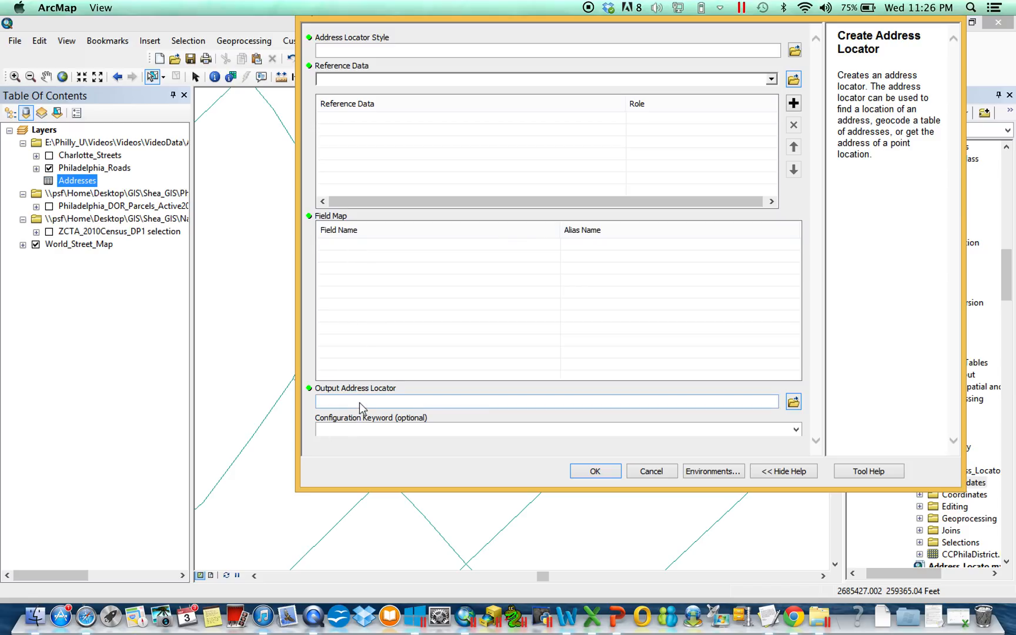
# Set the address locator style to US Address - Dual Ranges and check which fields it requires.
pyautogui.click(796, 53)
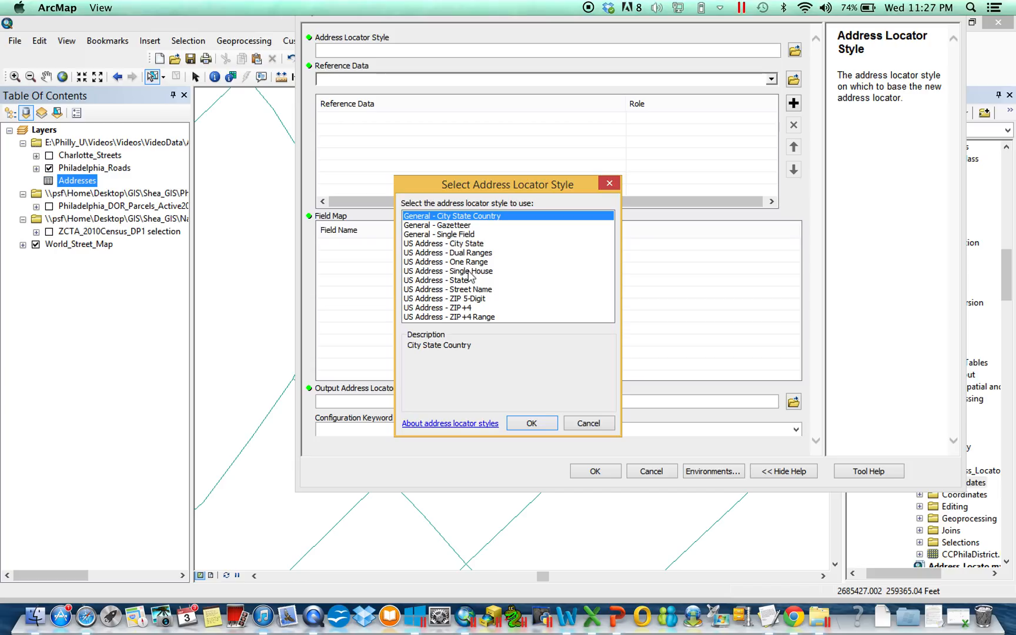
pyautogui.click(465, 253)
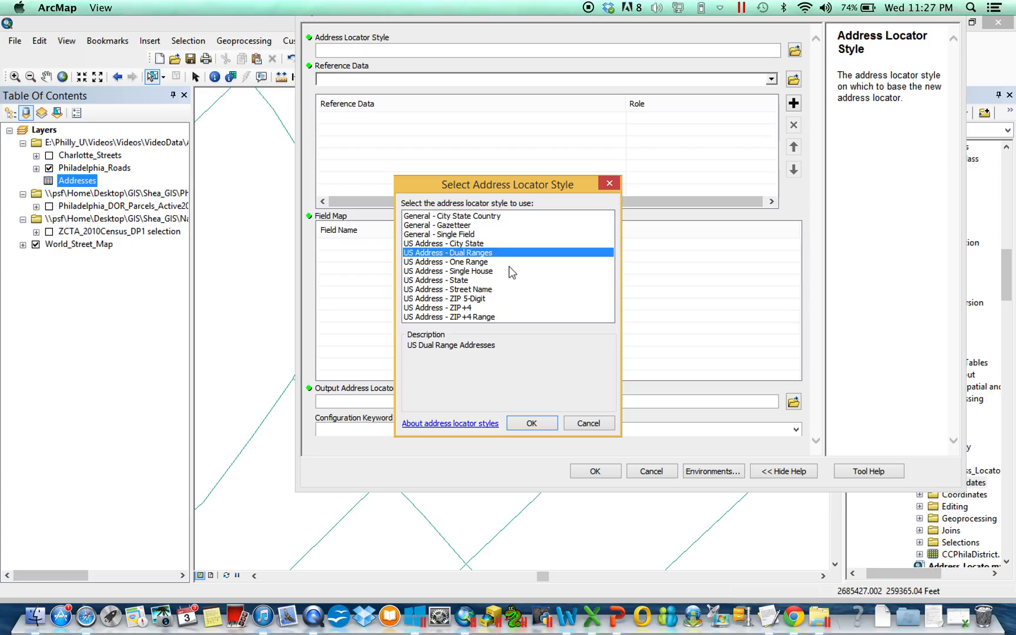
pyautogui.click(541, 420)
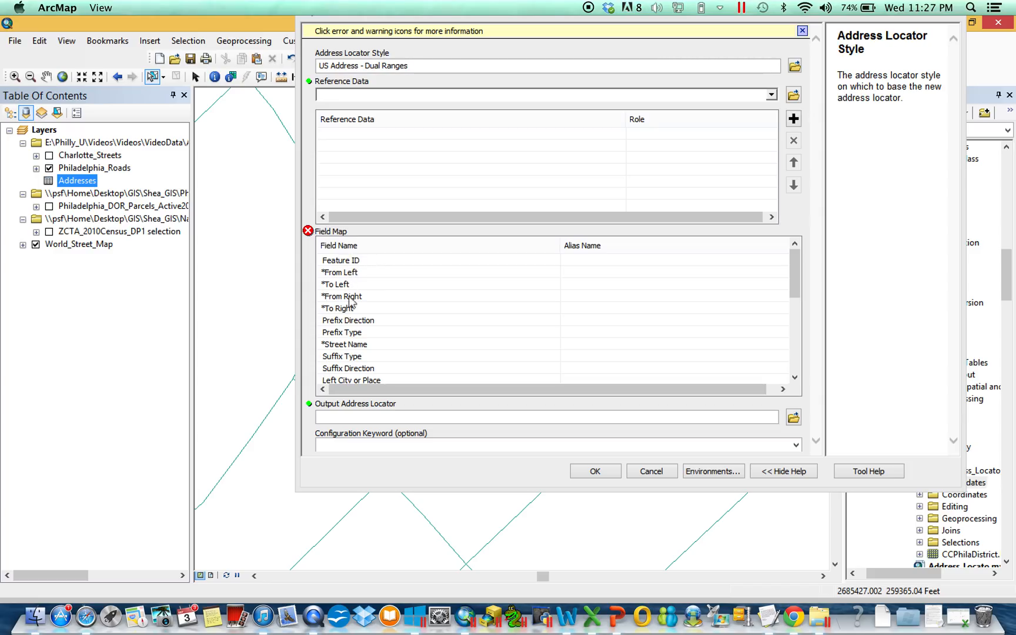
pyautogui.moveTo(800, 263)
pyautogui.mouseDown()
pyautogui.moveTo(793, 354)
pyautogui.moveTo(788, 250)
pyautogui.mouseUp()
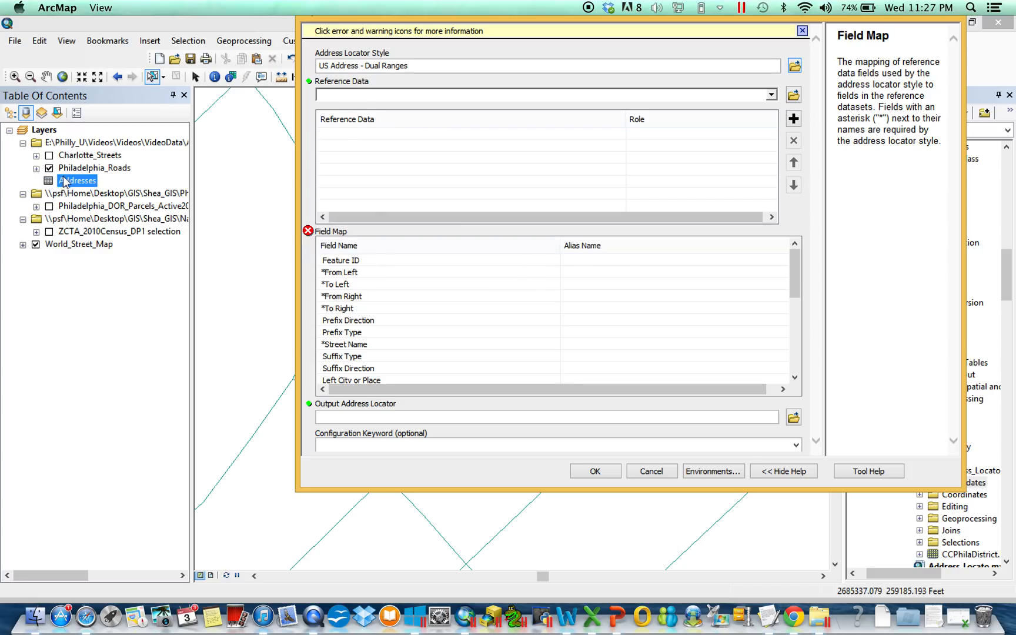
# Add Philadelphia_Roads as the locator's primary reference table and check the field map.
pyautogui.click(771, 95)
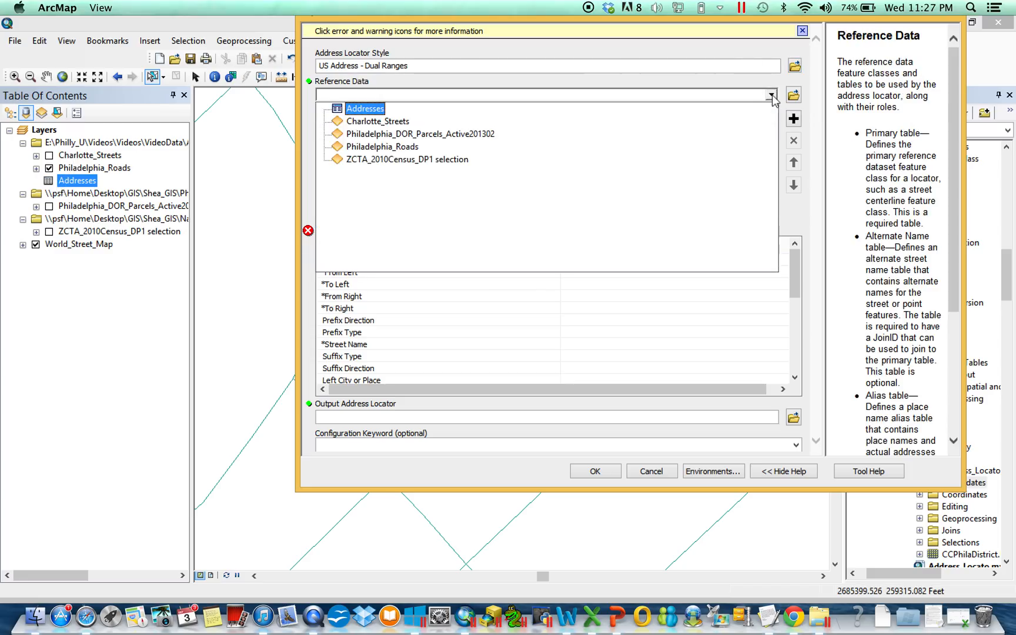
pyautogui.click(376, 147)
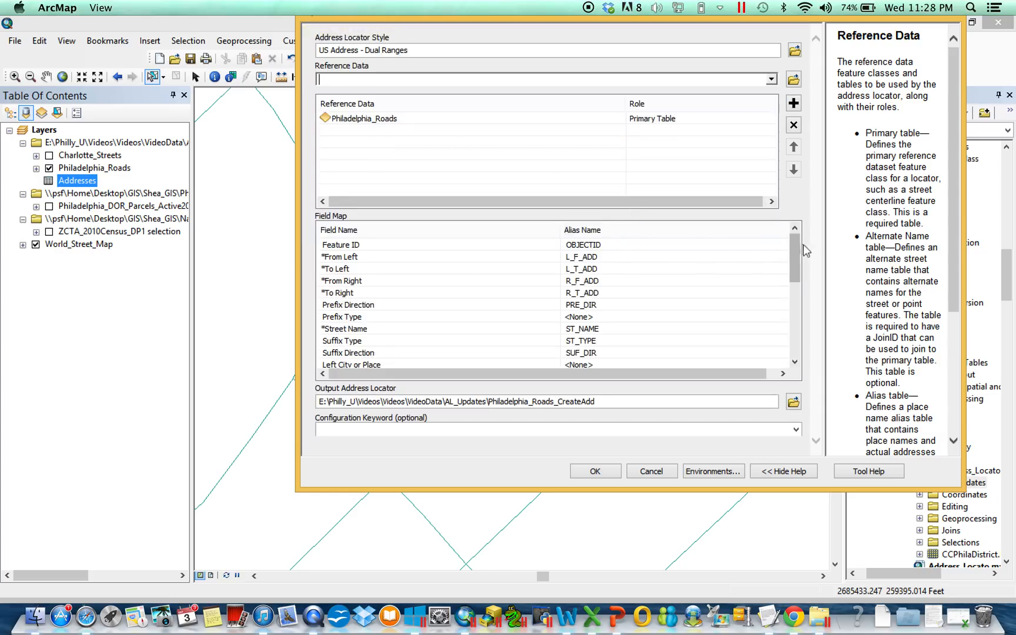
pyautogui.moveTo(795, 247); pyautogui.dragTo(794, 240)
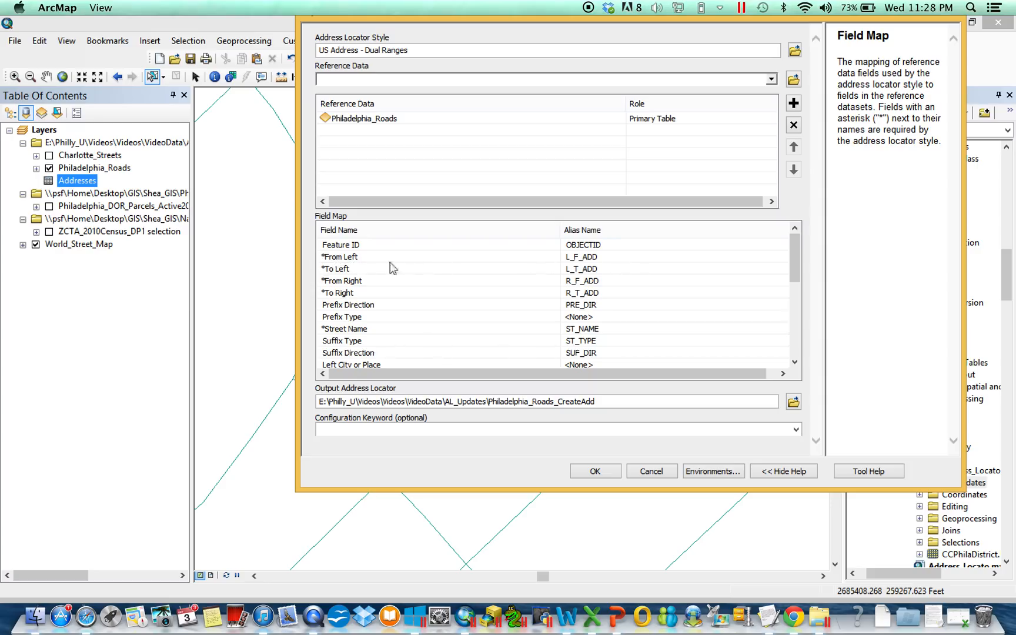
# Re-select L_F_ADD as the alias of the From Left field and review the remaining field mappings.
pyautogui.click(603, 258)
pyautogui.click(778, 259)
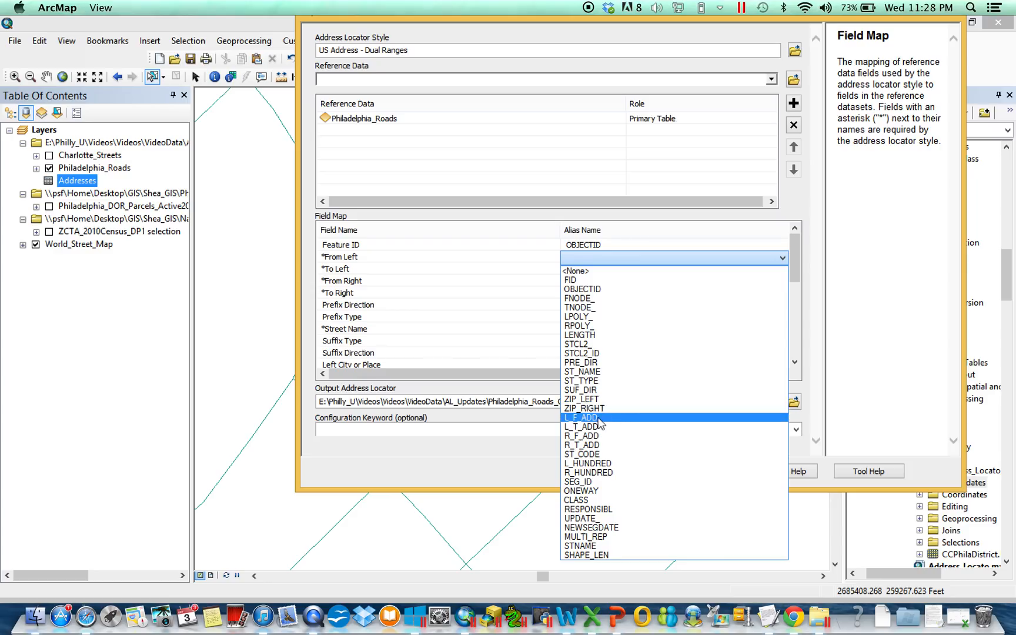
pyautogui.click(589, 21)
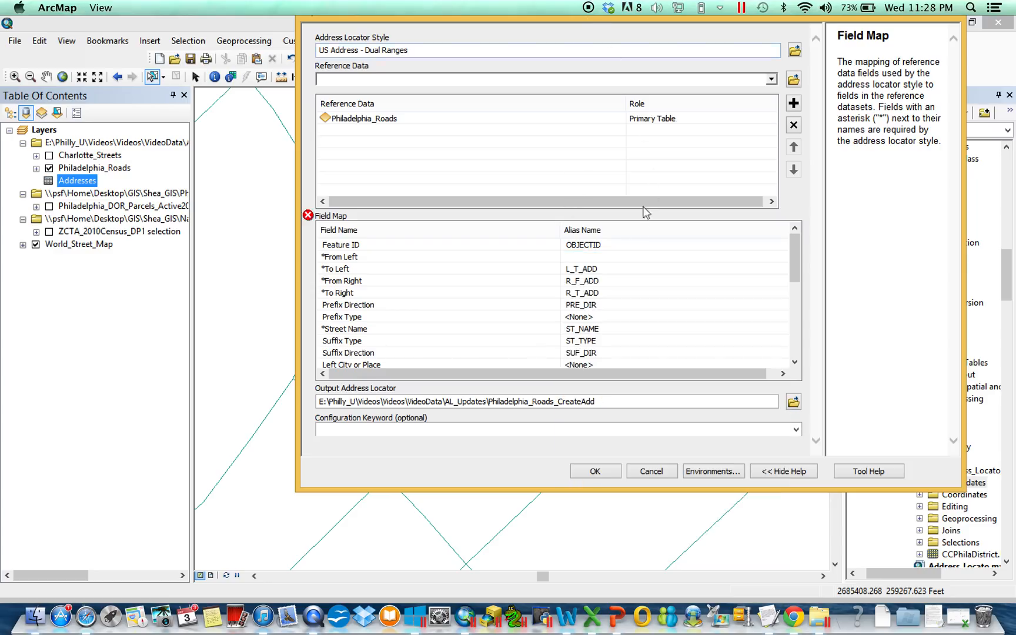
pyautogui.click(586, 259)
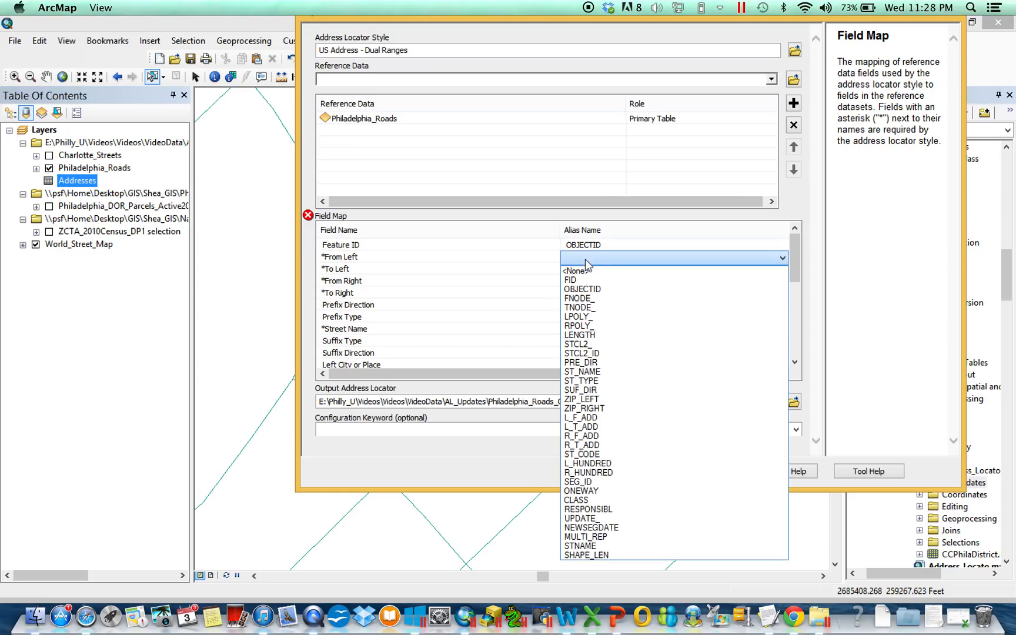
pyautogui.click(594, 418)
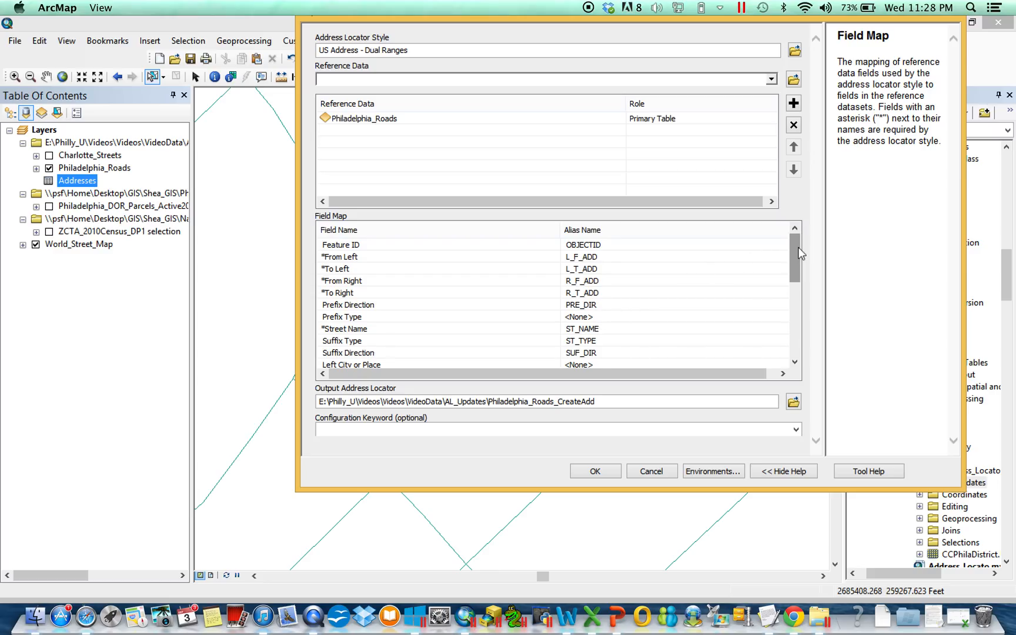
pyautogui.moveTo(798, 247); pyautogui.dragTo(787, 335)
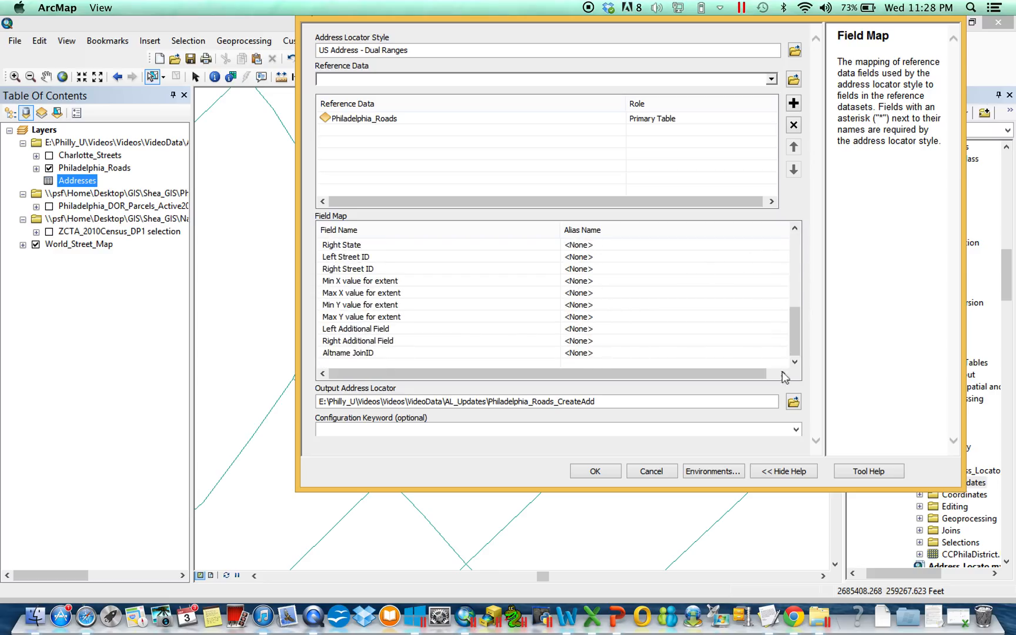
# Set the output address locator to Basic_Dual_Range_Video in the AL_Updates folder.
pyautogui.click(798, 405)
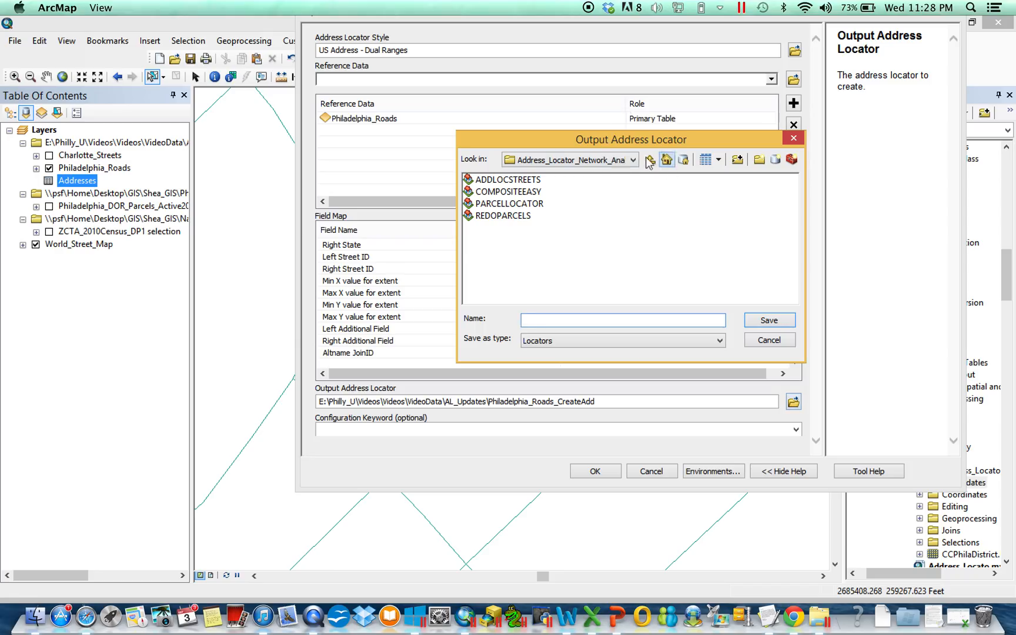
pyautogui.doubleClick(497, 191)
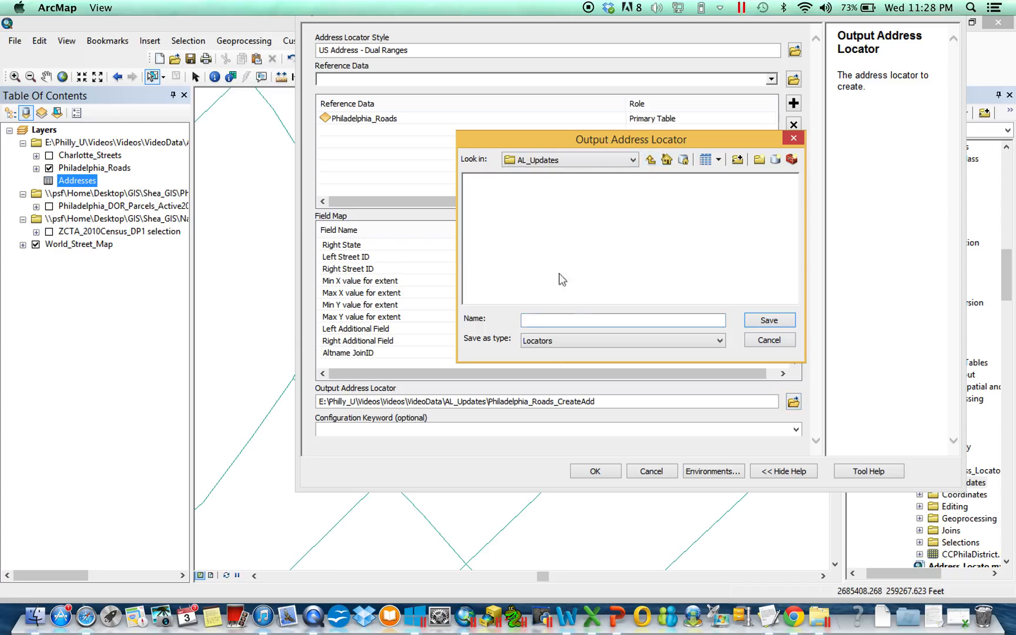
pyautogui.click(560, 321)
pyautogui.write('Basic_Dual_Range_Video')
pyautogui.press('Return')
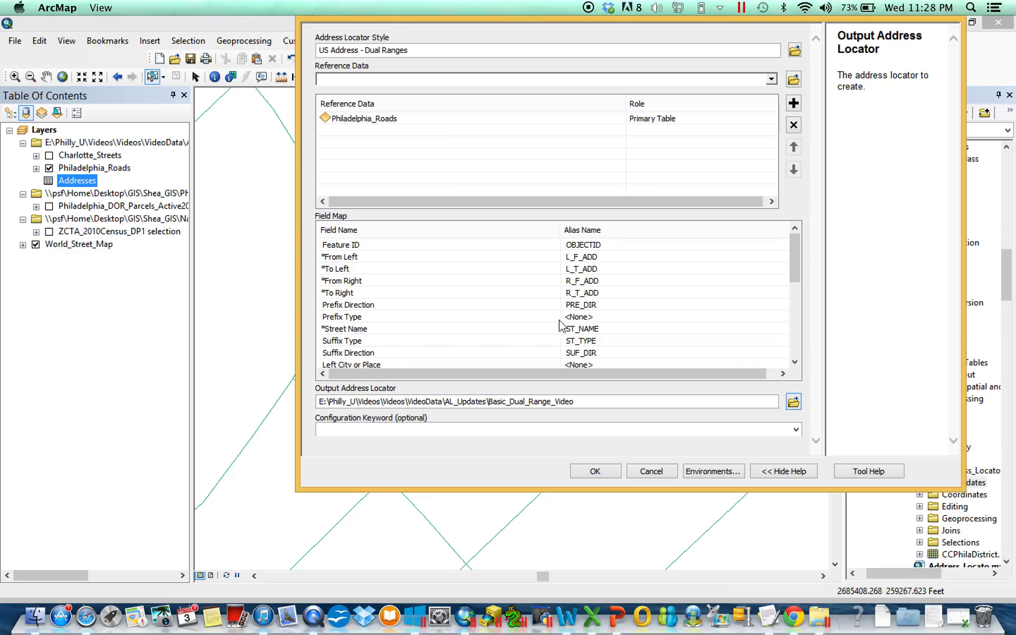
# Create the address locator and show the contents of the AL_Updates folder in the catalog.
pyautogui.click(595, 471)
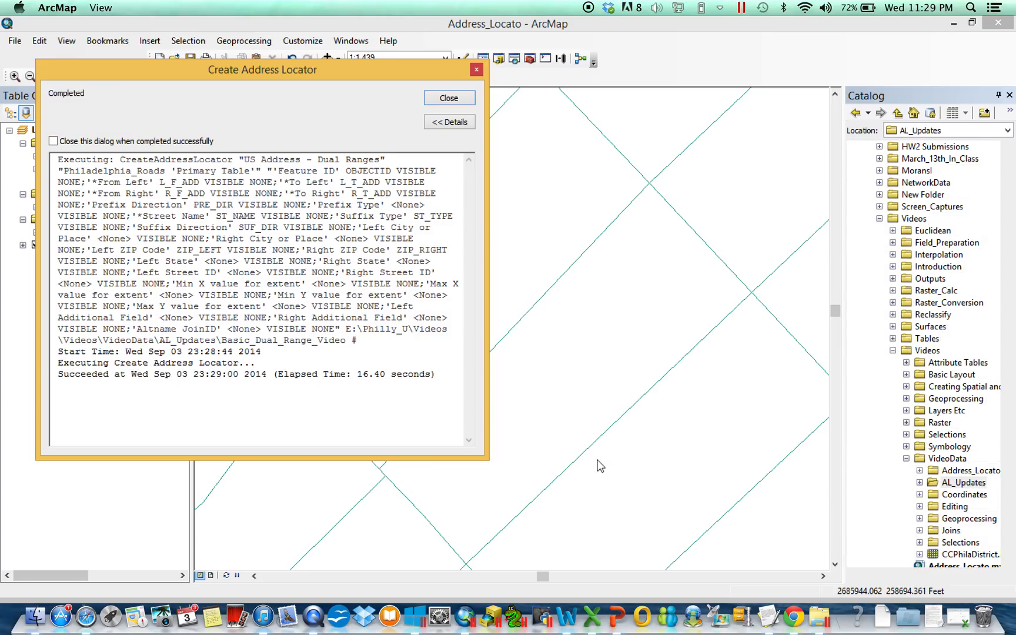
pyautogui.click(461, 99)
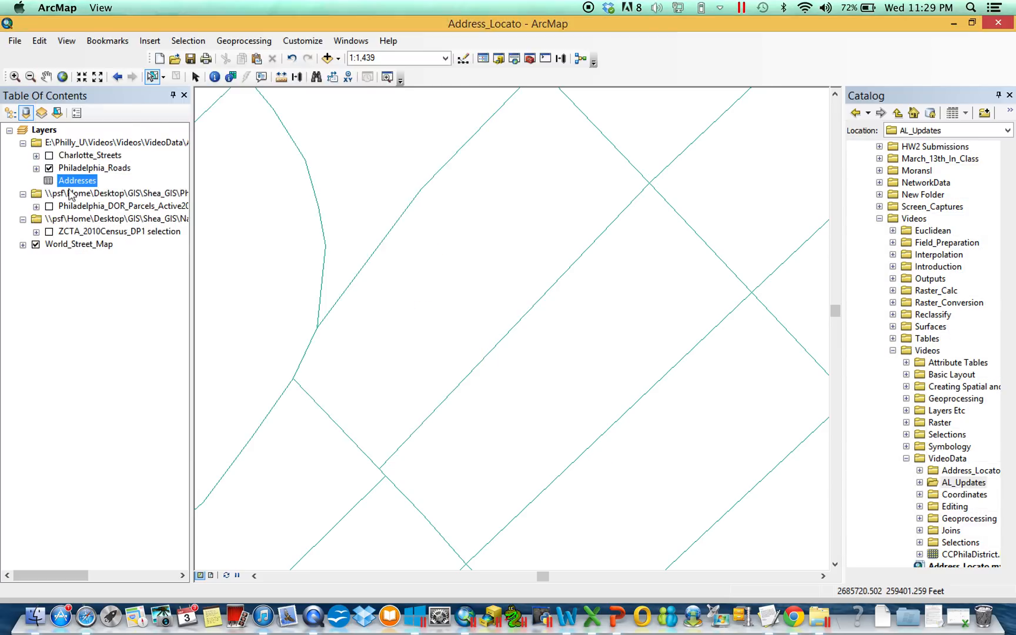
pyautogui.click(920, 483)
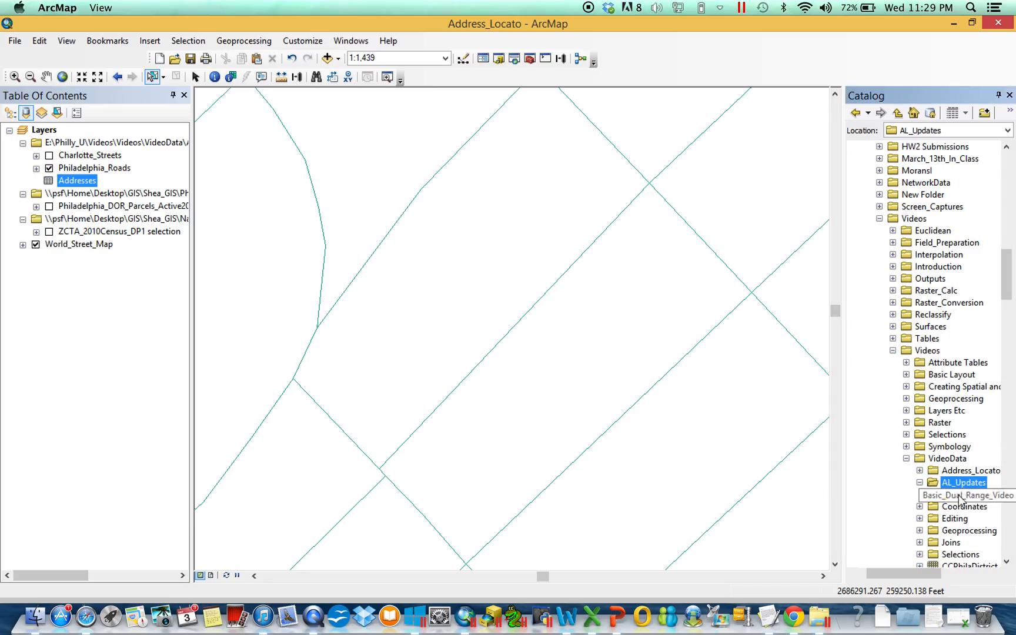
# Start geocoding the Addresses table with the Basic_Dual_Range_Video locator.
pyautogui.rightClick(77, 178)
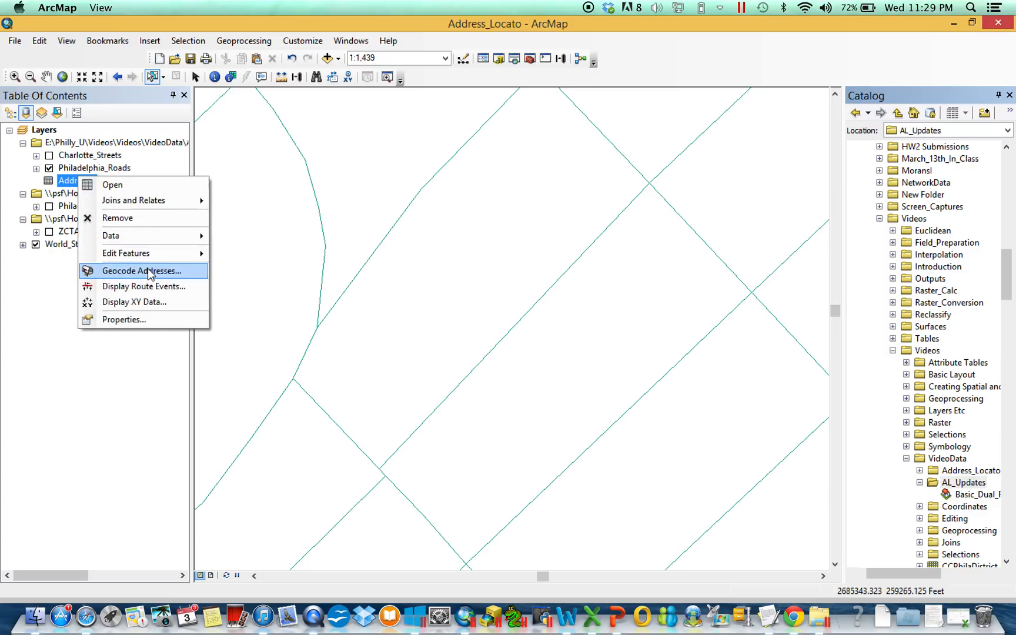
pyautogui.click(129, 270)
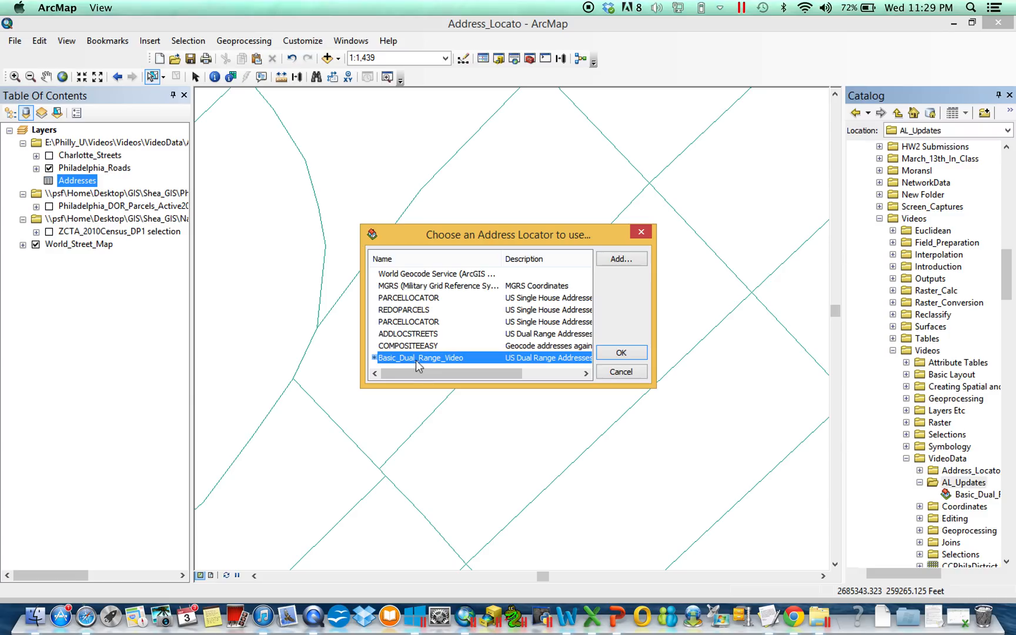
pyautogui.click(605, 353)
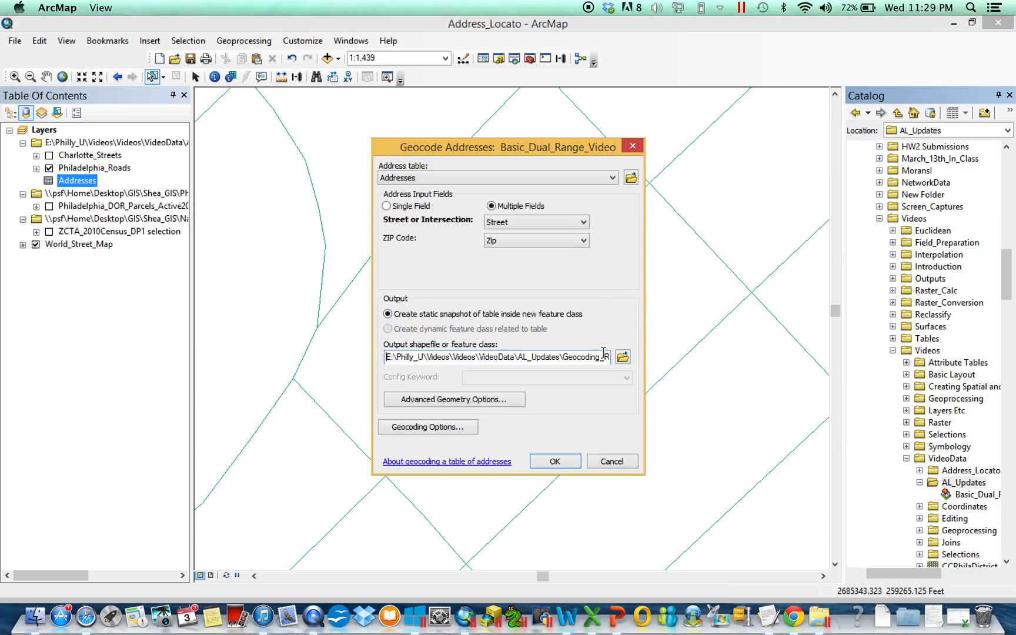
pyautogui.moveTo(532, 145); pyautogui.dragTo(519, 127)
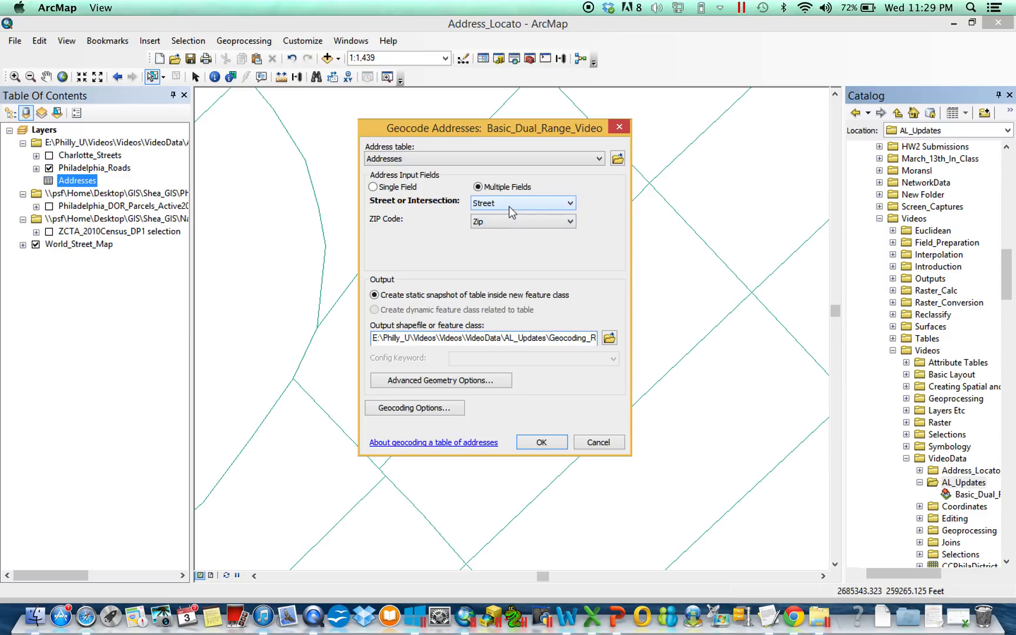
# Try the Single Field address input for the Addresses table and return to Multiple Fields.
pyautogui.click(423, 160)
pyautogui.click(428, 134)
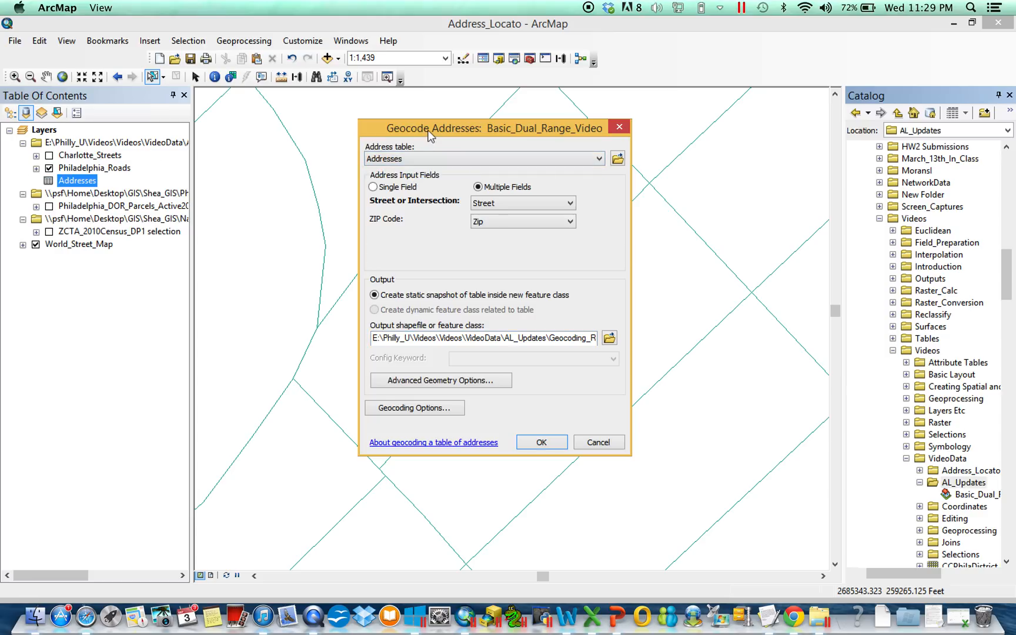
pyautogui.click(409, 188)
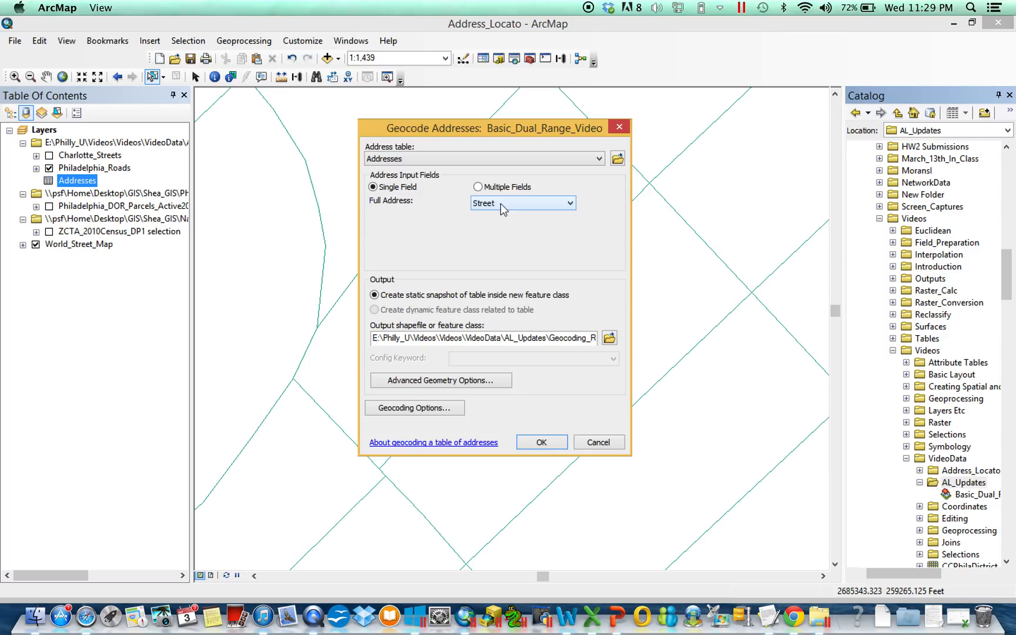
pyautogui.click(501, 187)
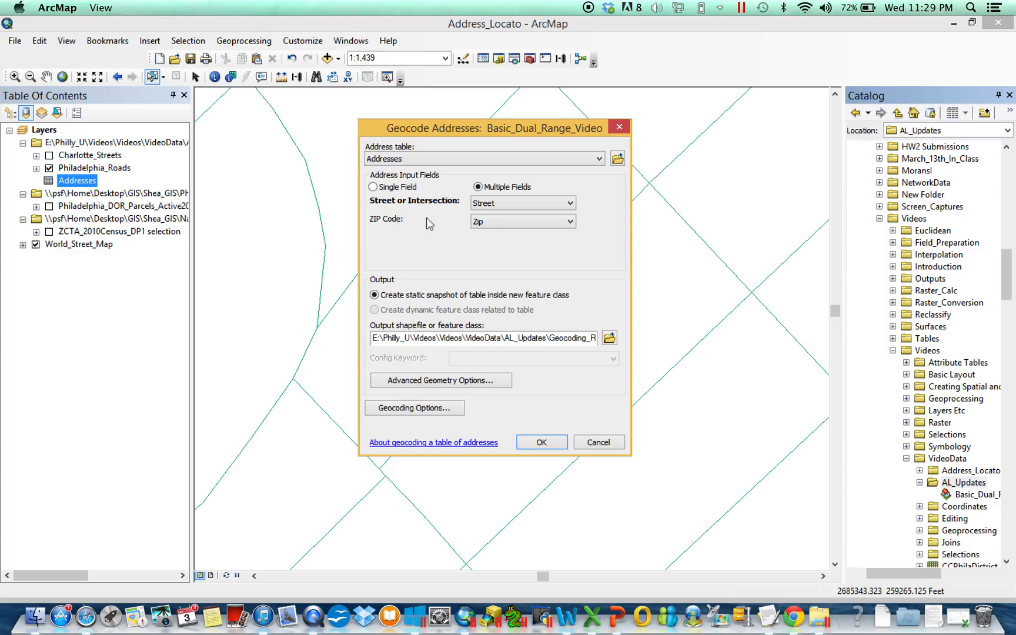
# Set the geocoding output to a shapefile named Dual_Range_Output in the AL_Updates folder.
pyautogui.click(610, 340)
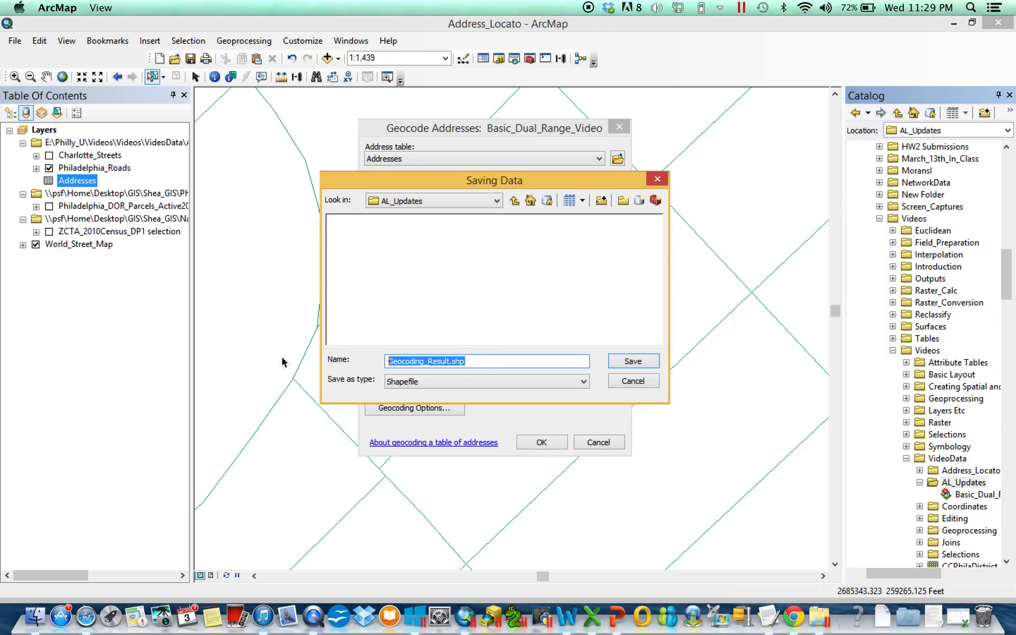
pyautogui.write('Dual_R')
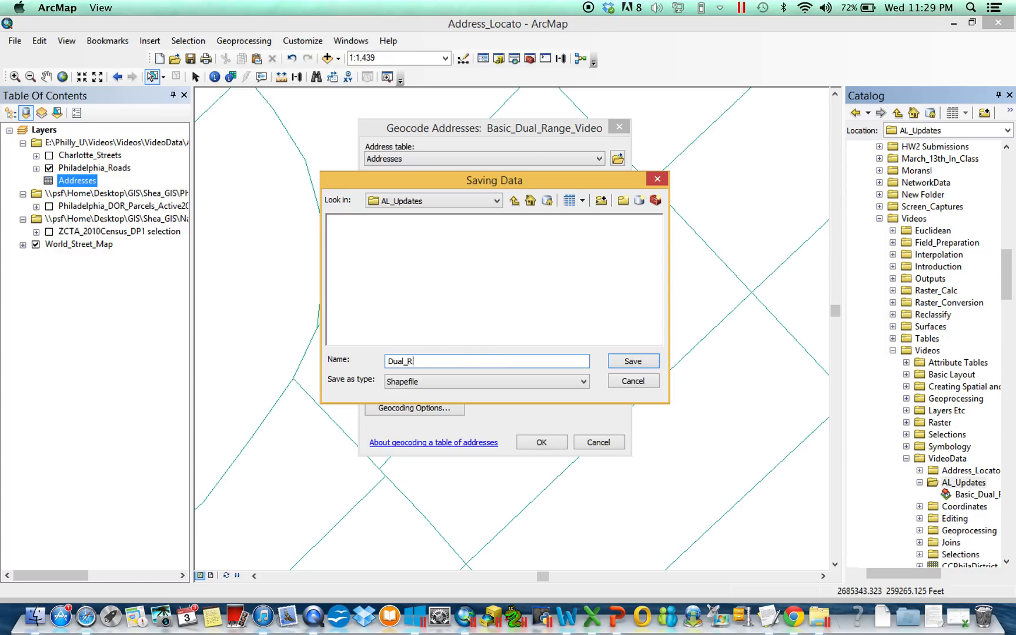
pyautogui.write('ange_Output')
pyautogui.press('Return')
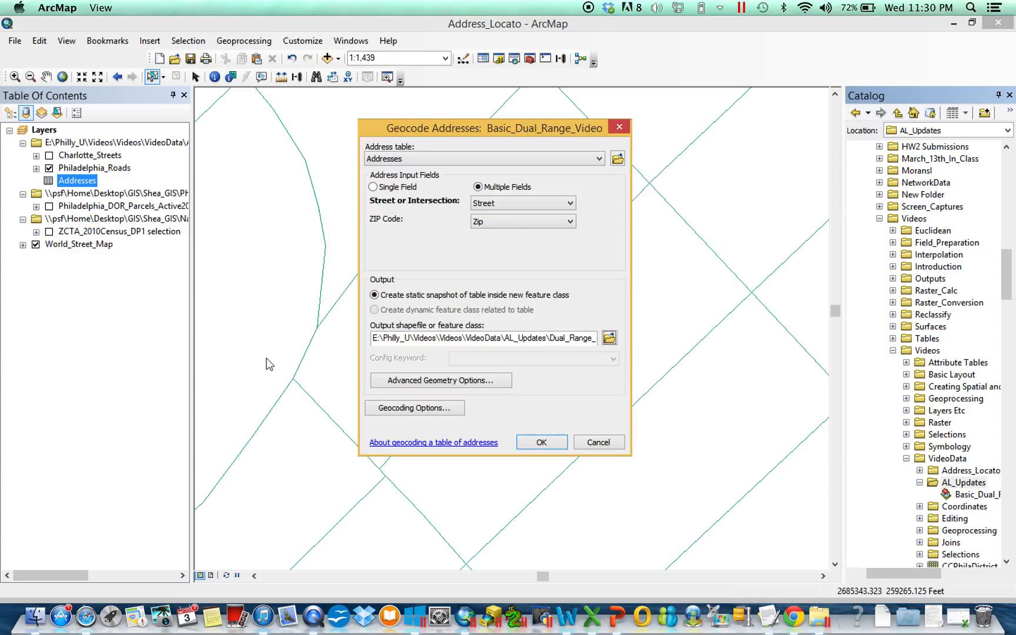
# Set the geocoding output's geometry to use the map's spatial reference.
pyautogui.click(425, 380)
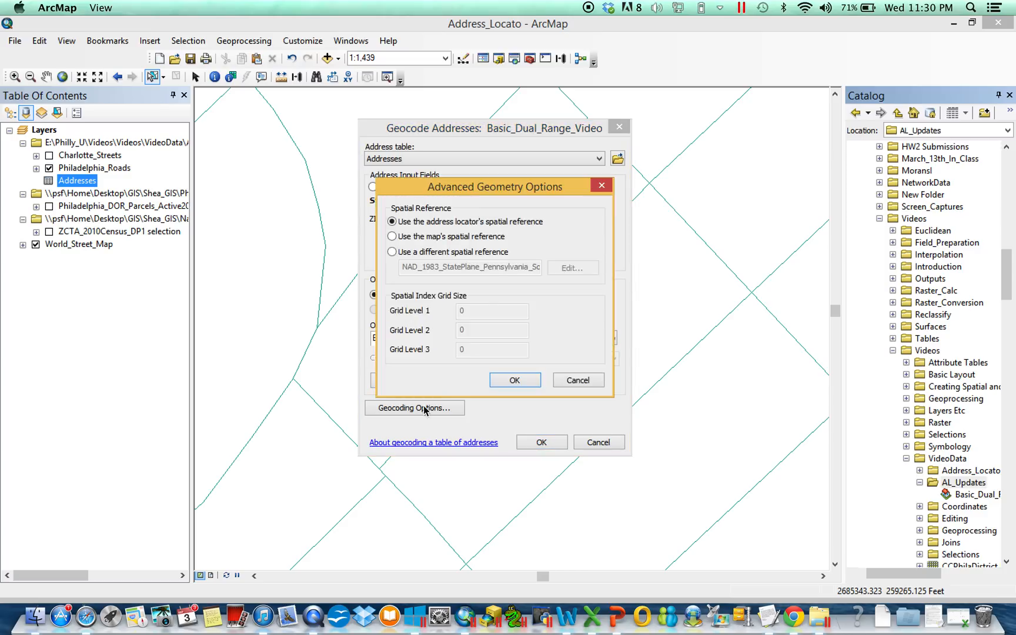
pyautogui.click(484, 238)
pyautogui.click(516, 381)
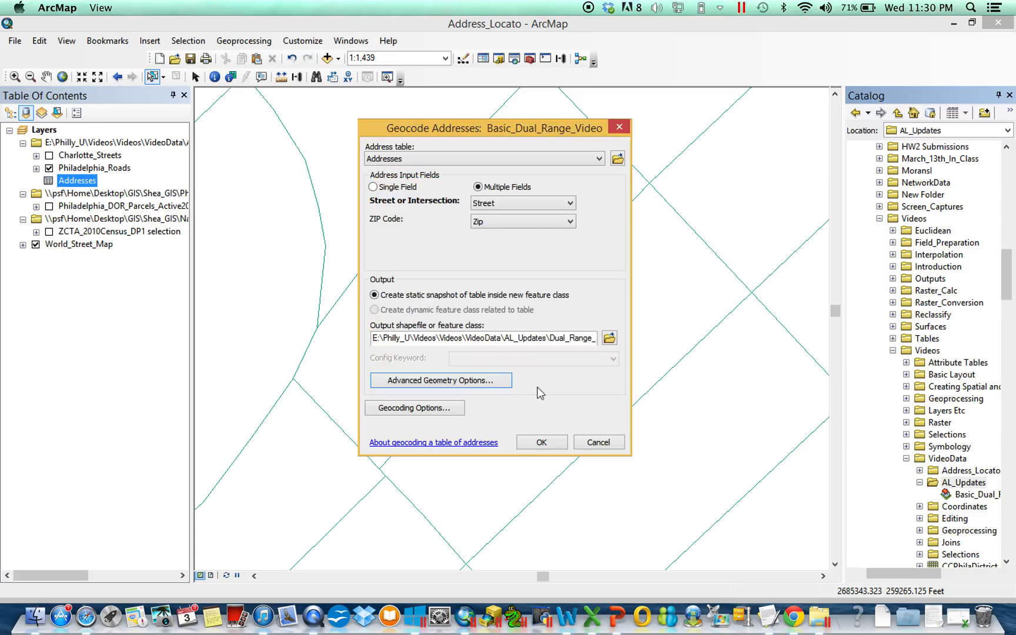
# Review the geocoding options for spelling sensitivity, candidate and match scores, intersection connectors and offsets, keeping their values.
pyautogui.click(416, 407)
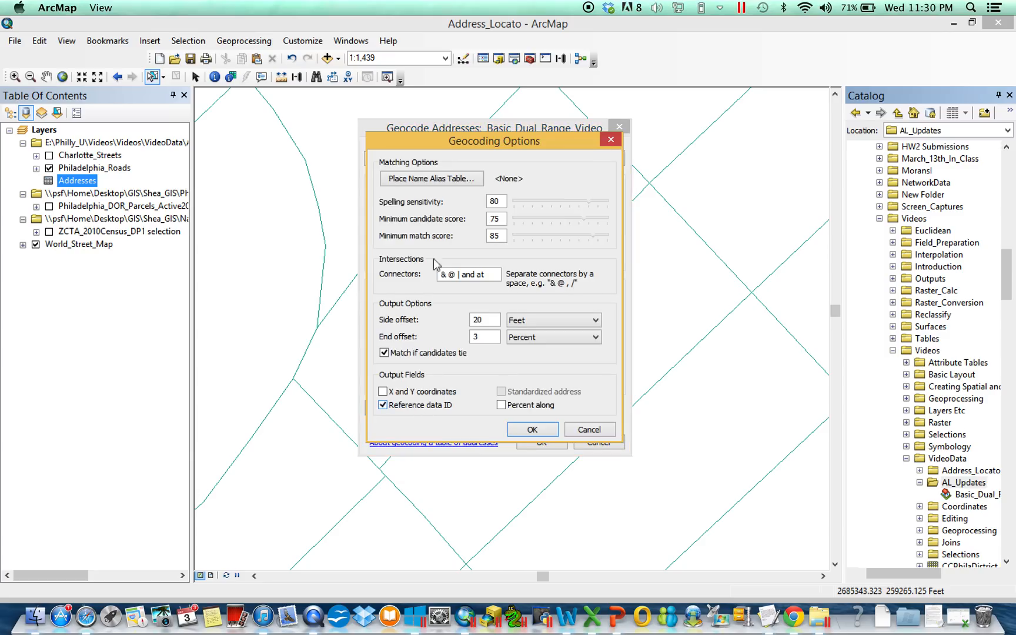
pyautogui.moveTo(487, 135); pyautogui.dragTo(671, 124)
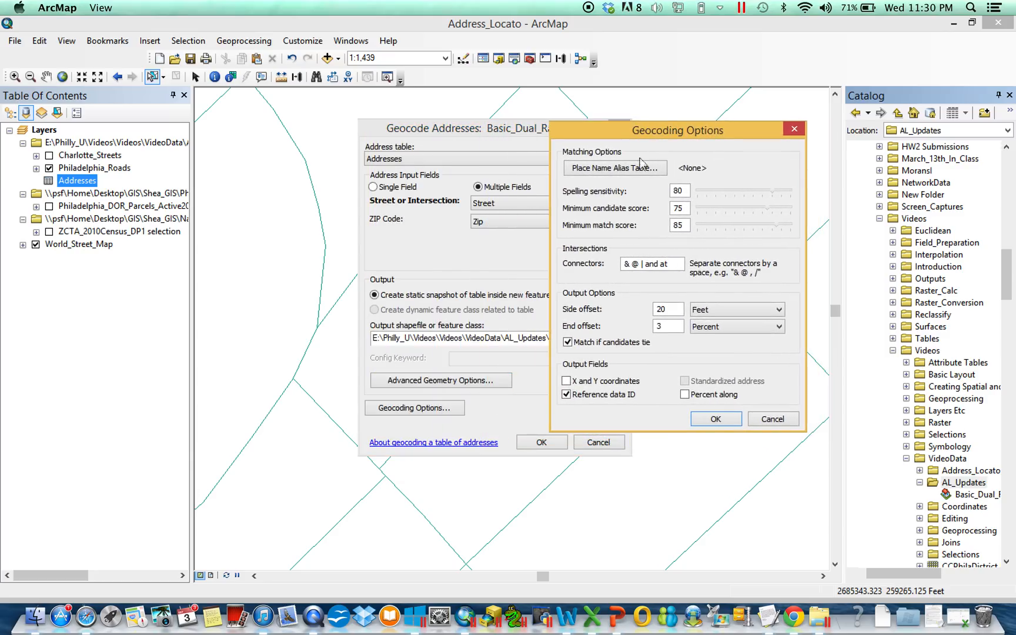
pyautogui.click(683, 208)
pyautogui.doubleClick(680, 209)
pyautogui.click(688, 225)
pyautogui.doubleClick(678, 225)
pyautogui.click(672, 265)
pyautogui.doubleClick(644, 264)
pyautogui.click(674, 264)
pyautogui.click(714, 420)
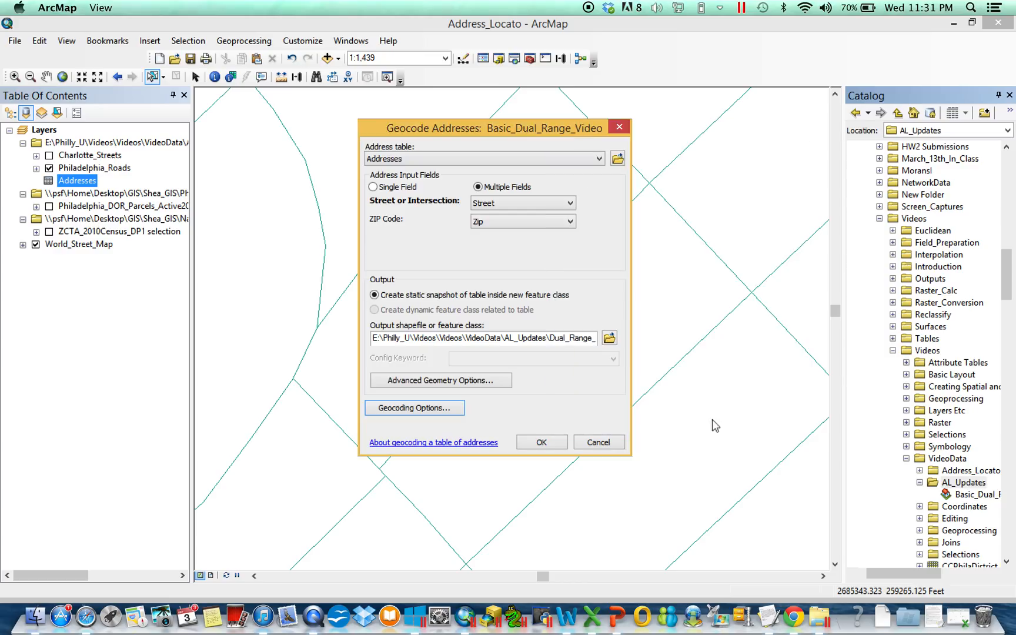
# Geocode the Addresses table and open its results for interactive rematching.
pyautogui.click(545, 442)
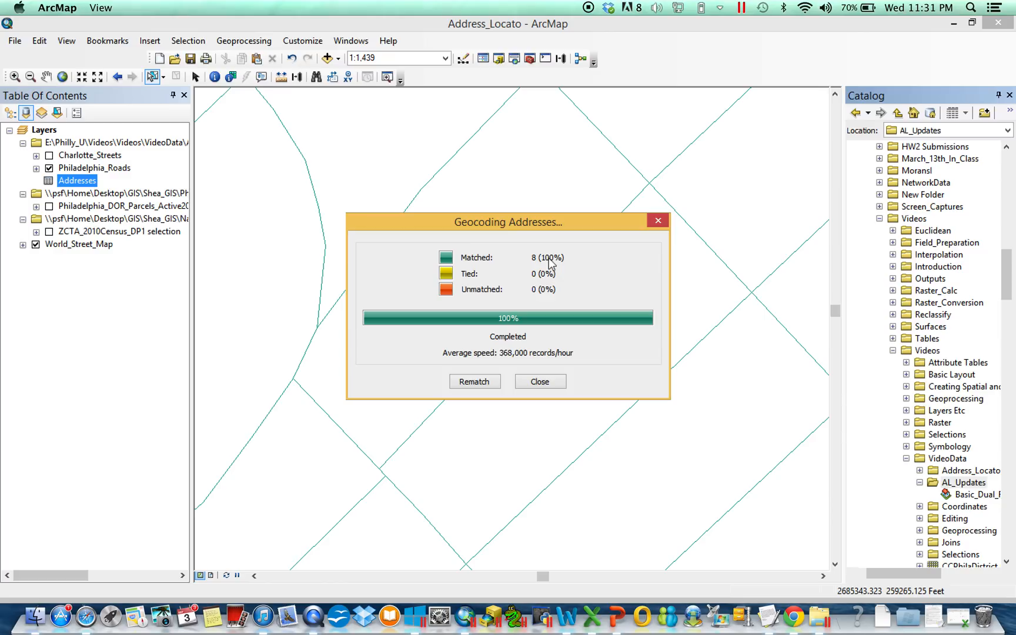
pyautogui.click(483, 383)
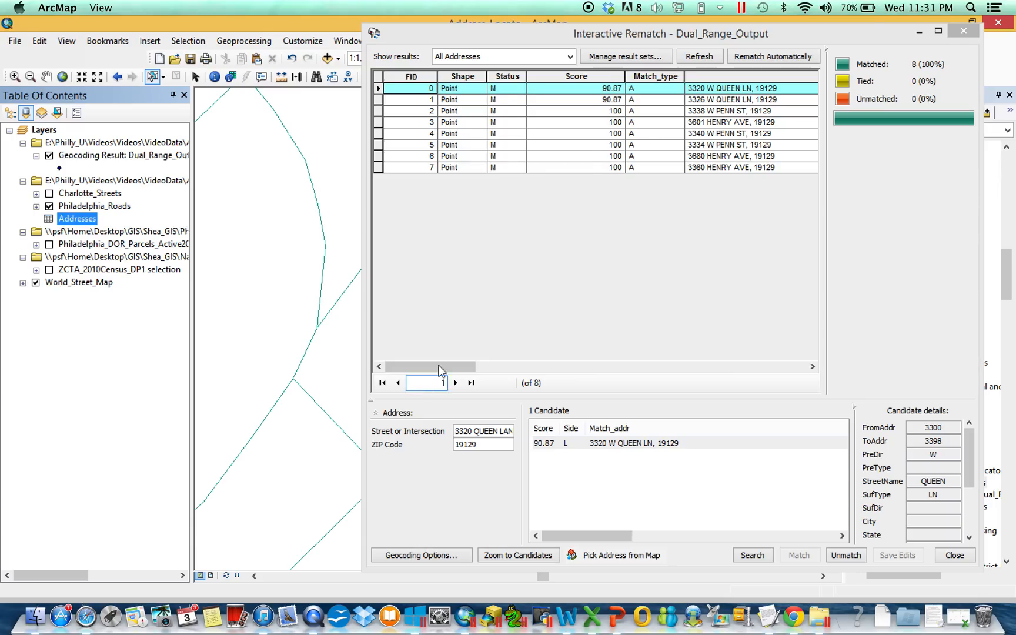
# Examine the score, match type and matched address columns of the Dual_Range_Output results, comparing them with the original input fields.
pyautogui.moveTo(428, 365); pyautogui.dragTo(840, 376)
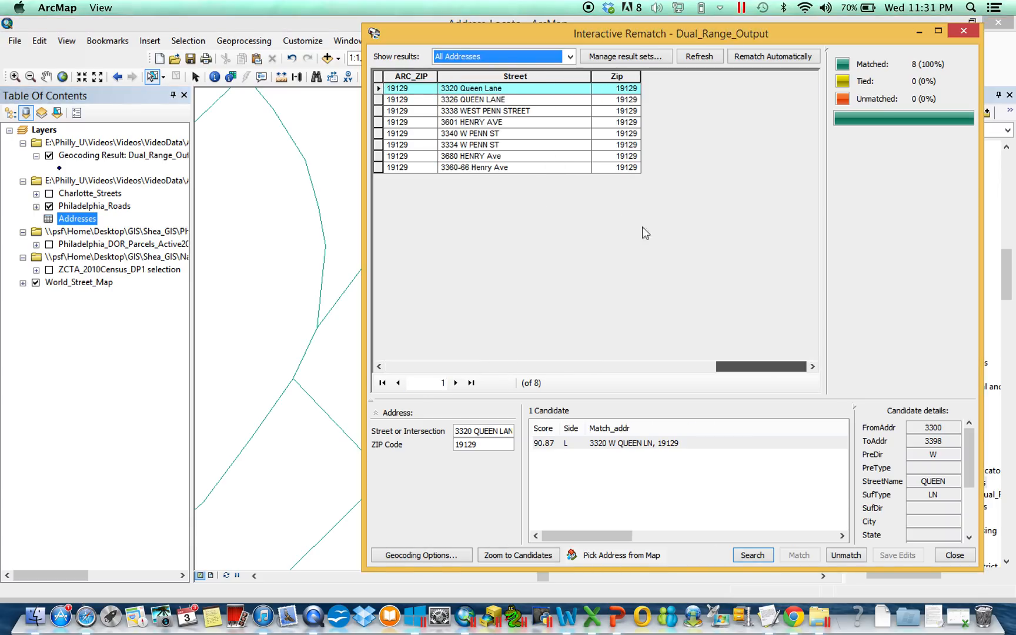
pyautogui.moveTo(763, 368); pyautogui.dragTo(433, 374)
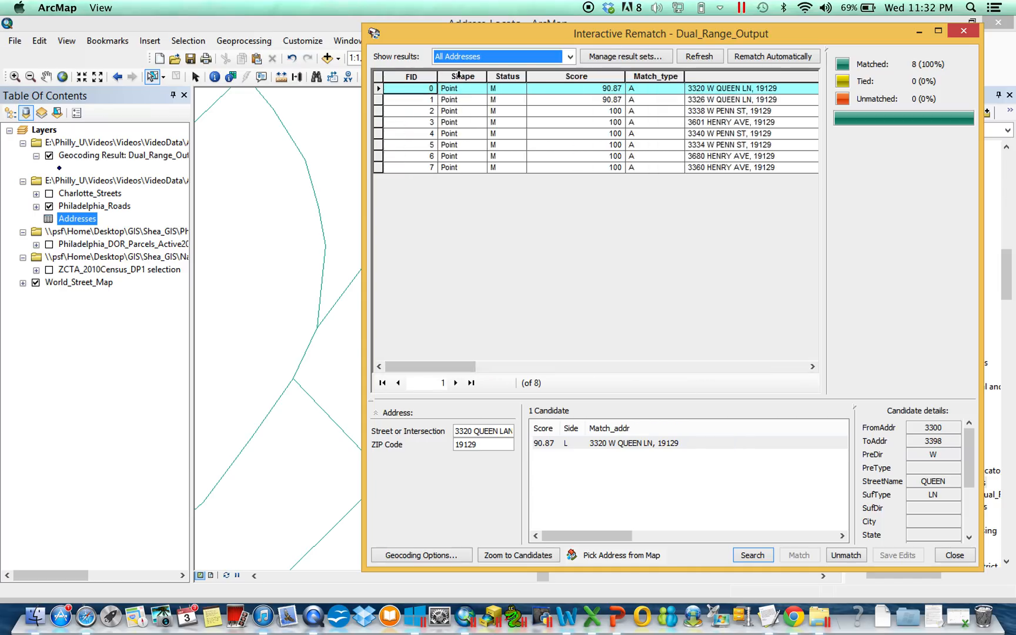
pyautogui.click(578, 78)
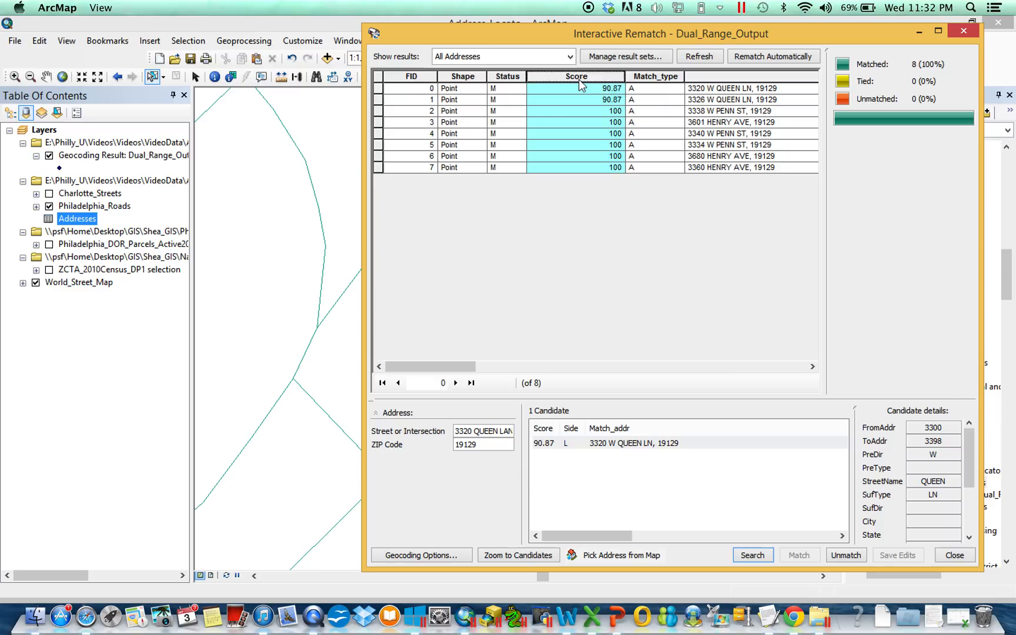
pyautogui.keyDown('ctrl'); pyautogui.click(650, 78); pyautogui.keyUp('ctrl')
pyautogui.moveTo(456, 367); pyautogui.dragTo(539, 370)
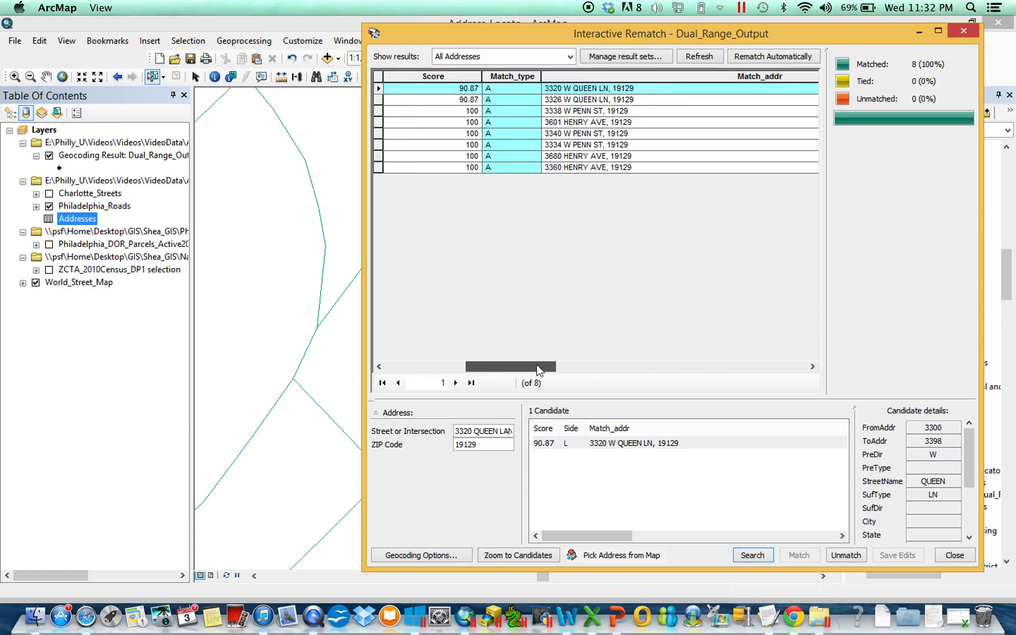
pyautogui.click(593, 78)
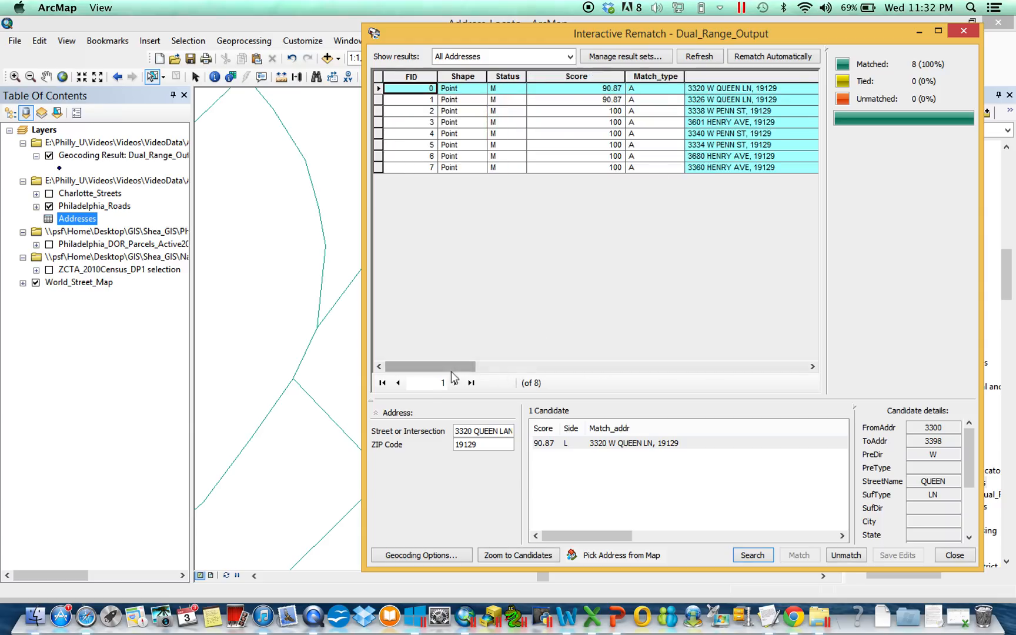
pyautogui.moveTo(451, 370); pyautogui.dragTo(545, 376)
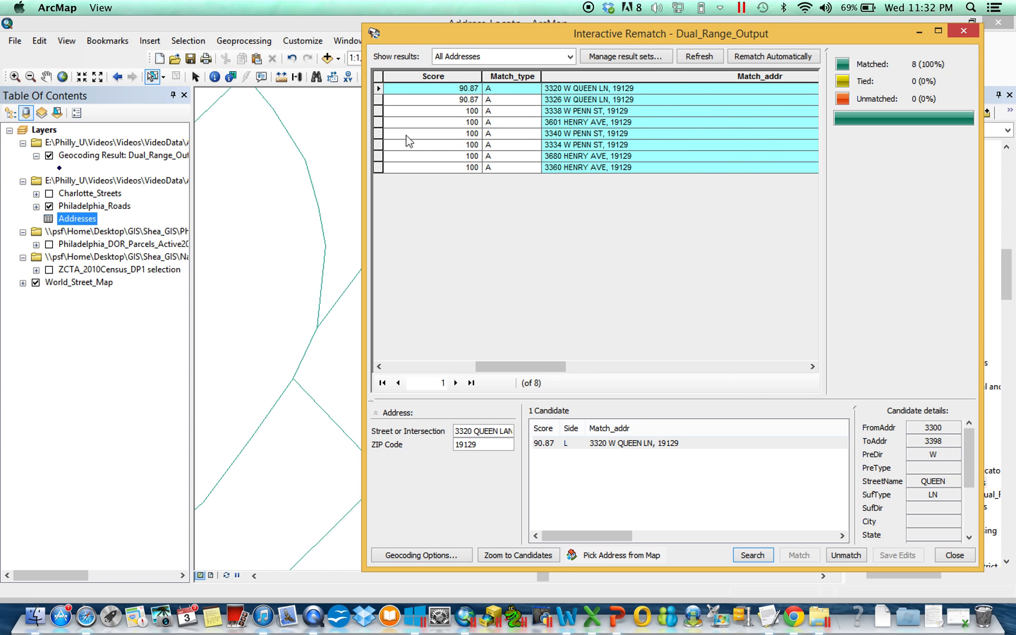
# Examine the match candidates and the full input address of the last geocoded record, FID 7.
pyautogui.click(386, 123)
pyautogui.moveTo(446, 371); pyautogui.dragTo(498, 363)
pyautogui.click(389, 167)
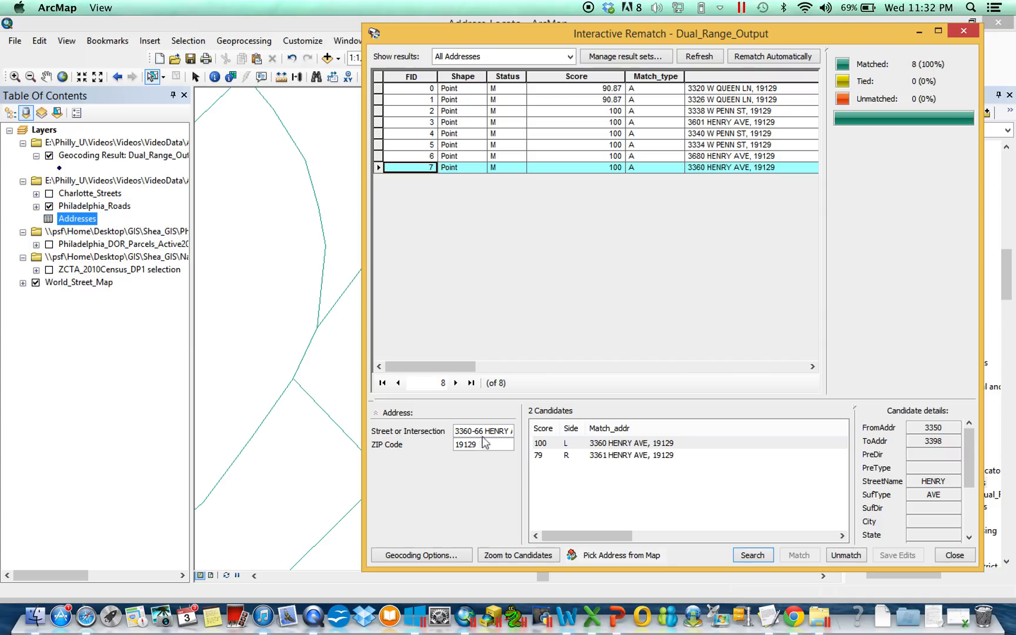
pyautogui.moveTo(465, 433); pyautogui.dragTo(531, 434)
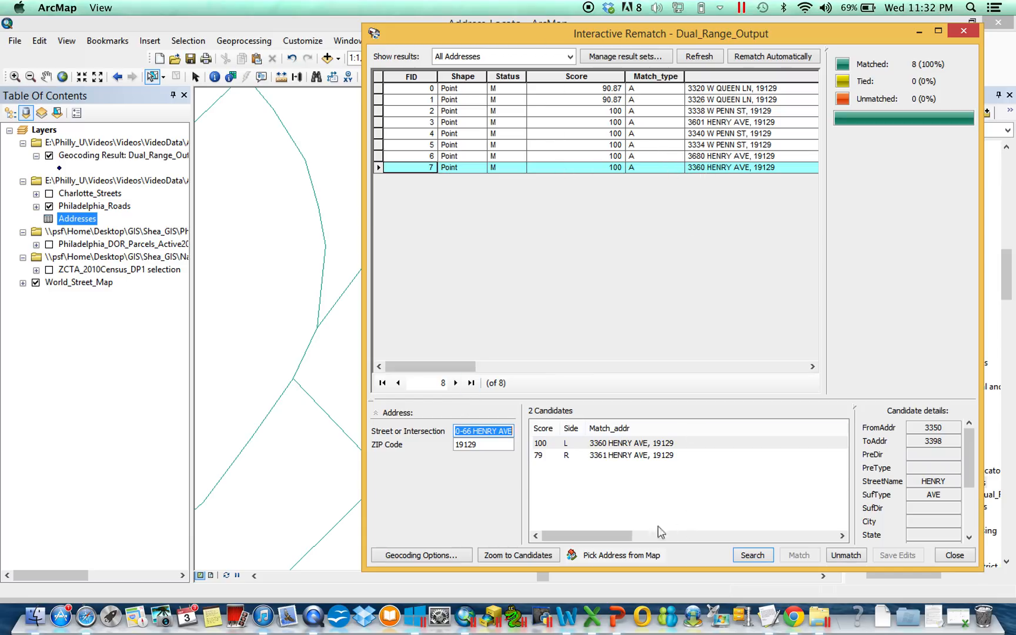
# Examine the match candidates of the geocoded records from FID 6 up to FID 2, one record at a time.
pyautogui.click(379, 156)
pyautogui.click(380, 143)
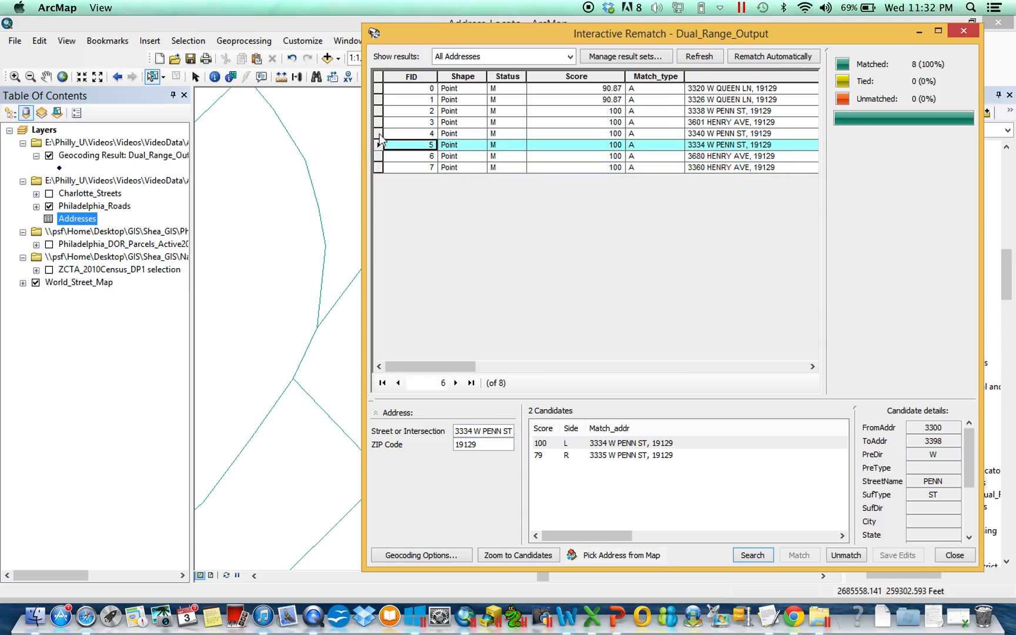
pyautogui.click(379, 133)
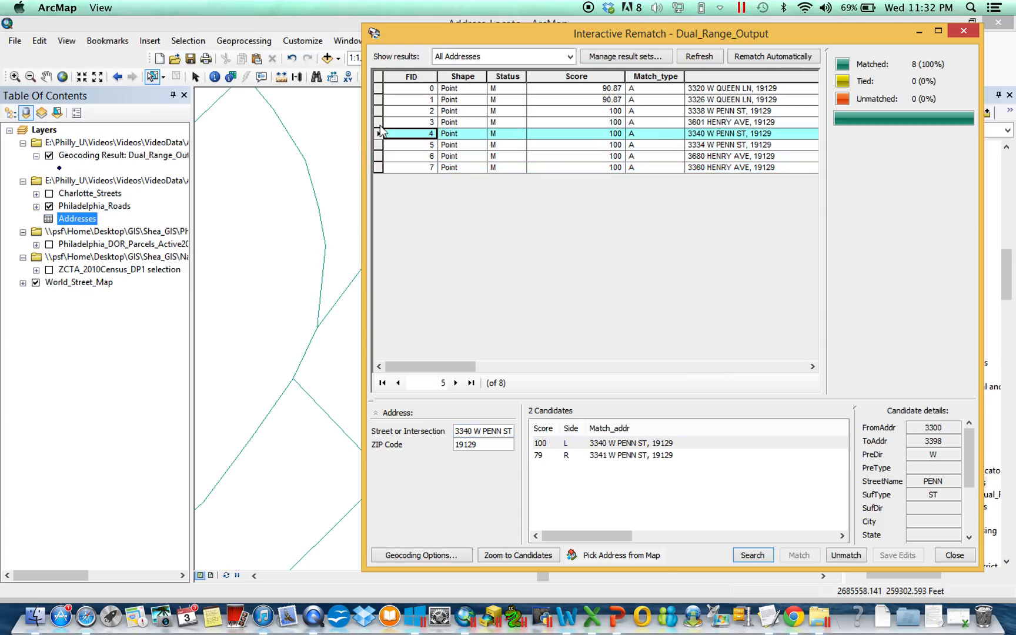
pyautogui.click(380, 122)
pyautogui.click(380, 111)
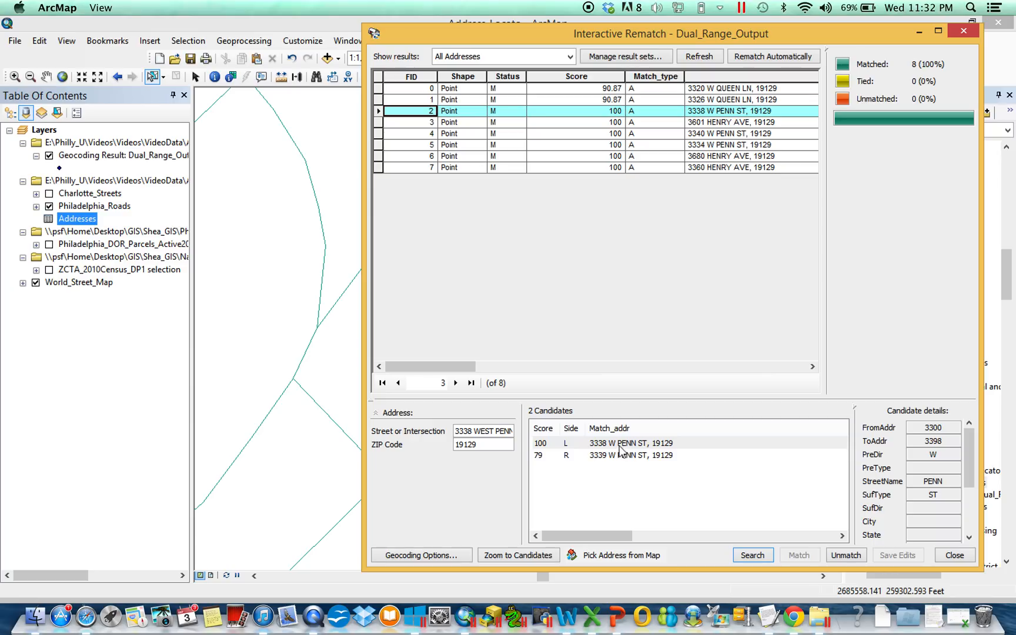
# Close the interactive rematch review and list the map's layers by drawing order.
pyautogui.moveTo(517, 32); pyautogui.dragTo(676, 20)
pyautogui.doubleClick(676, 21)
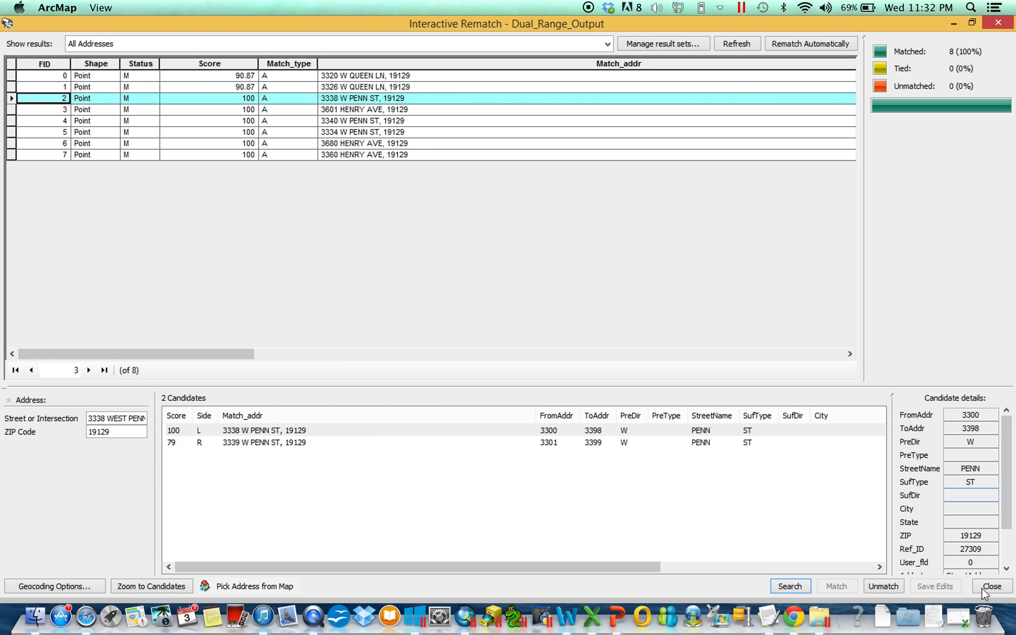
pyautogui.click(994, 589)
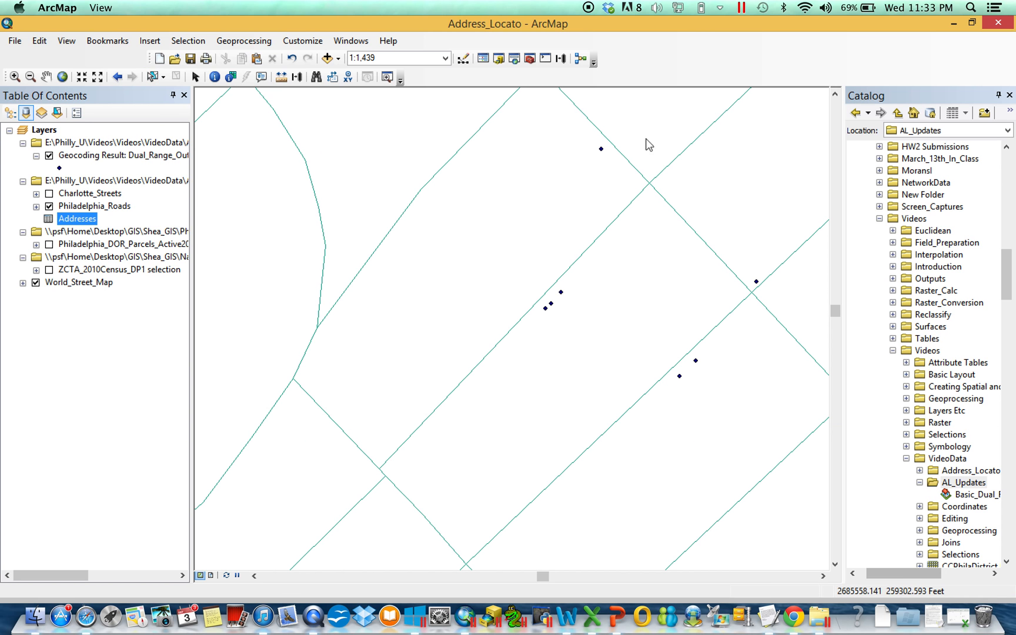
pyautogui.click(10, 113)
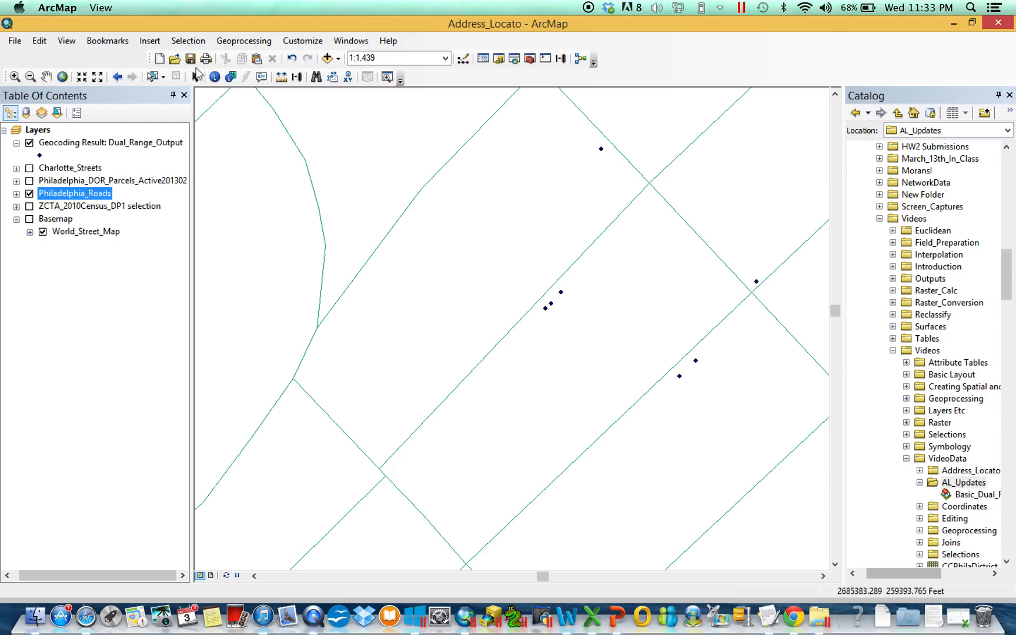
# Select the northeastern point of the three-point cluster and view the Dual_Range_Output attribute table beside the geocoded points.
pyautogui.click(152, 76)
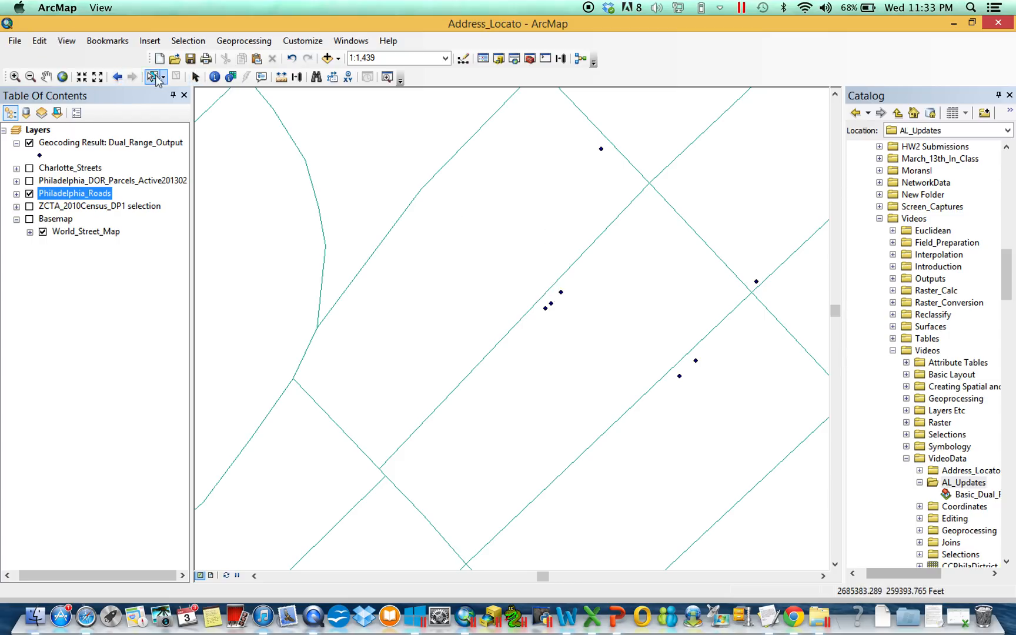
pyautogui.click(566, 297)
pyautogui.rightClick(83, 143)
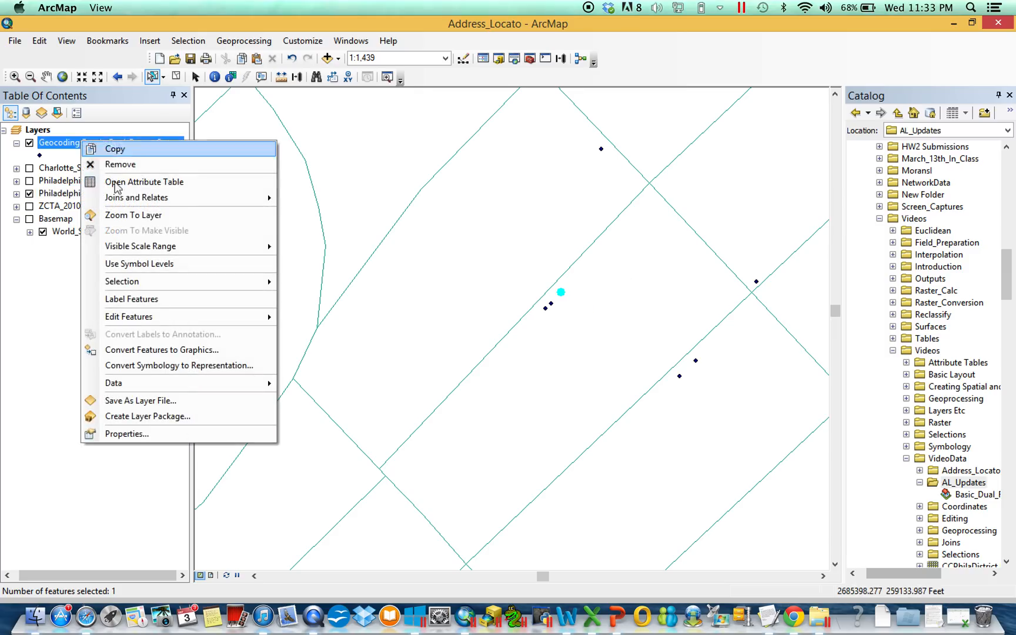
pyautogui.click(115, 186)
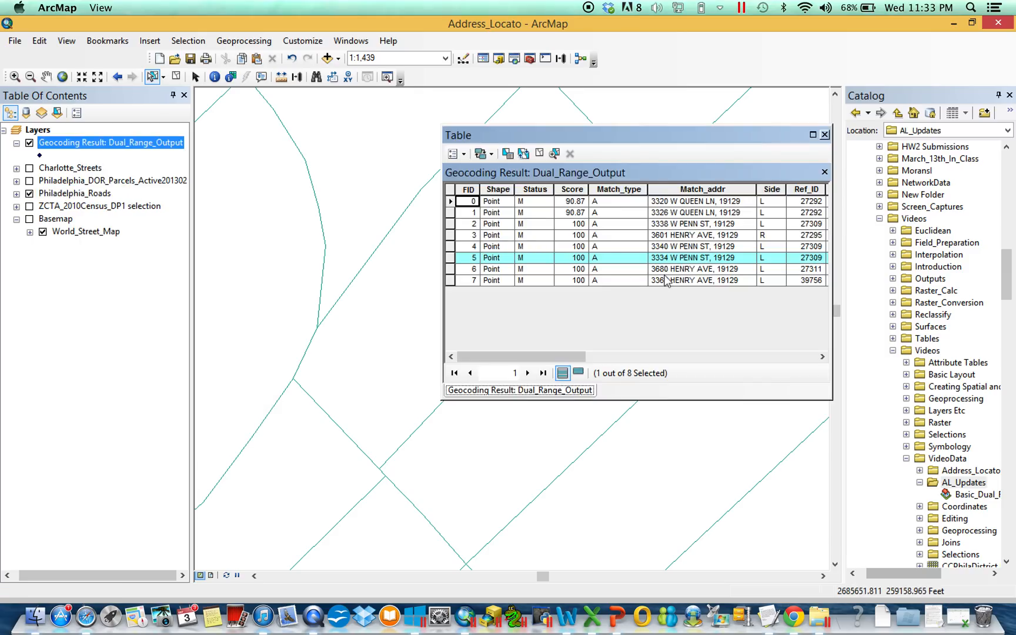
pyautogui.moveTo(653, 135); pyautogui.dragTo(781, 211)
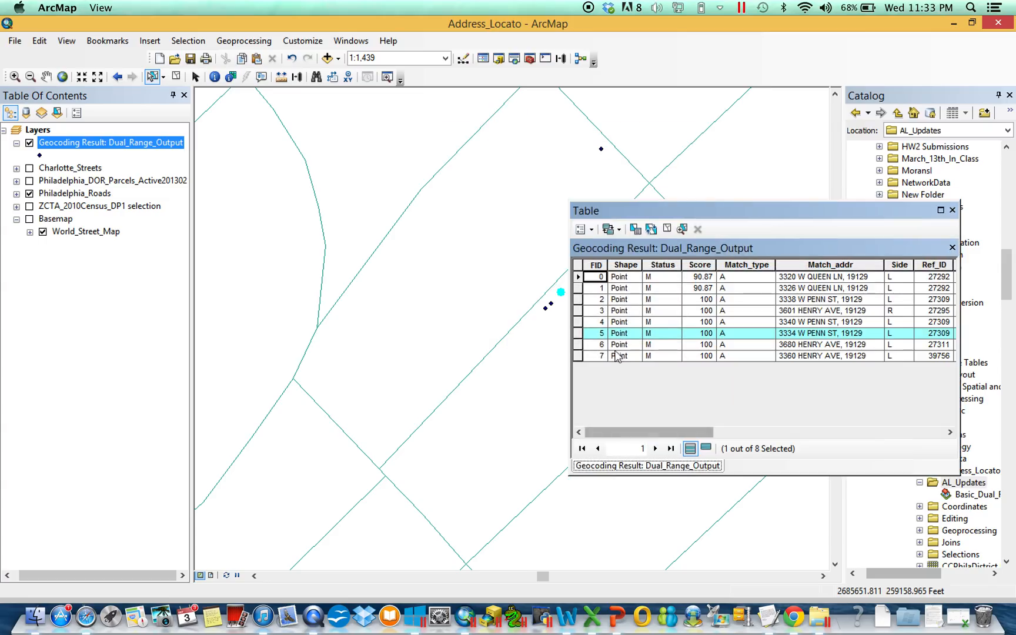
pyautogui.moveTo(663, 212); pyautogui.dragTo(750, 211)
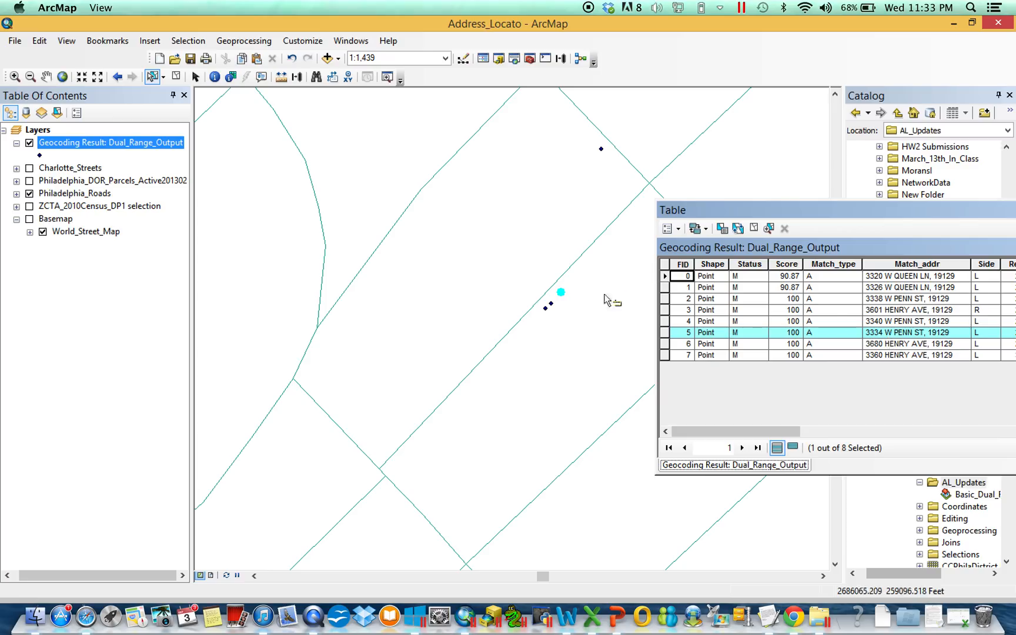
# Select the clustered geocoded points in turn to compare their map order with their table records, and clear the selection.
pyautogui.moveTo(542, 305)
pyautogui.mouseDown()
pyautogui.moveTo(556, 318)
pyautogui.moveTo(551, 310)
pyautogui.mouseUp()
pyautogui.click(551, 305)
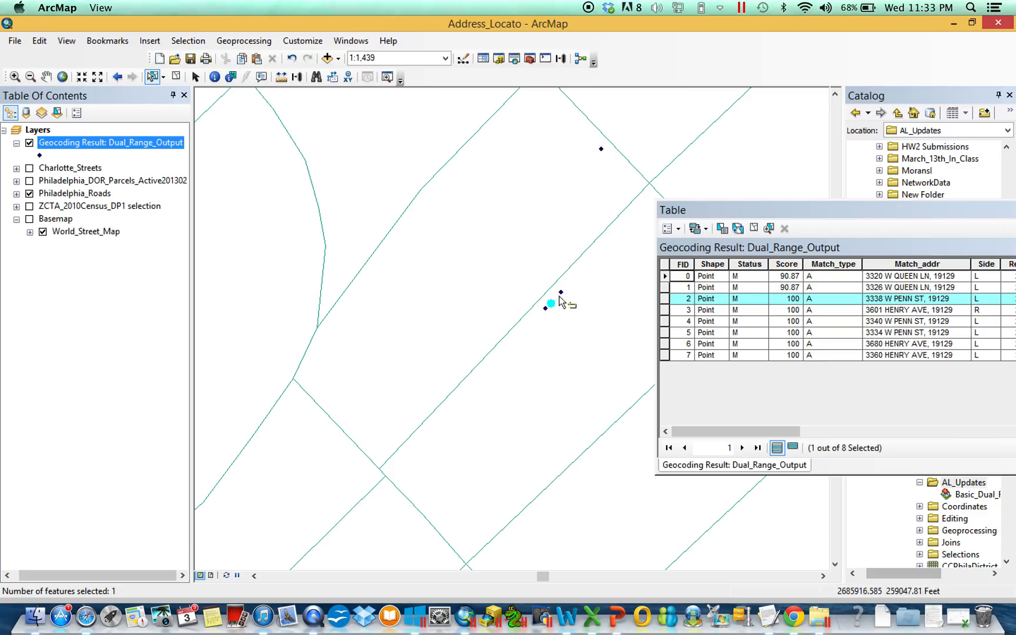
pyautogui.click(562, 299)
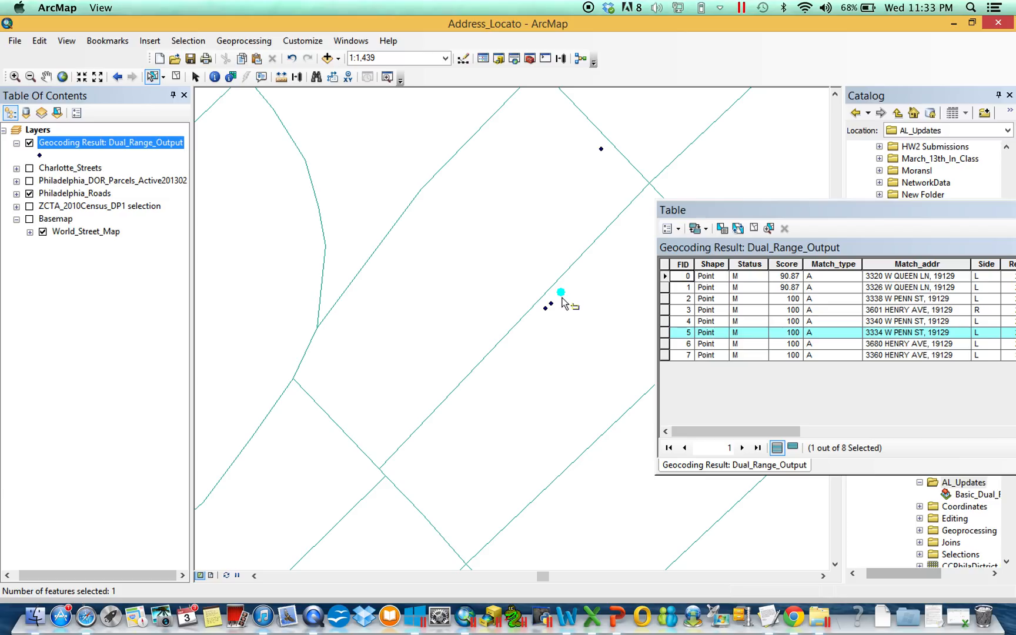
pyautogui.moveTo(554, 307); pyautogui.dragTo(555, 307)
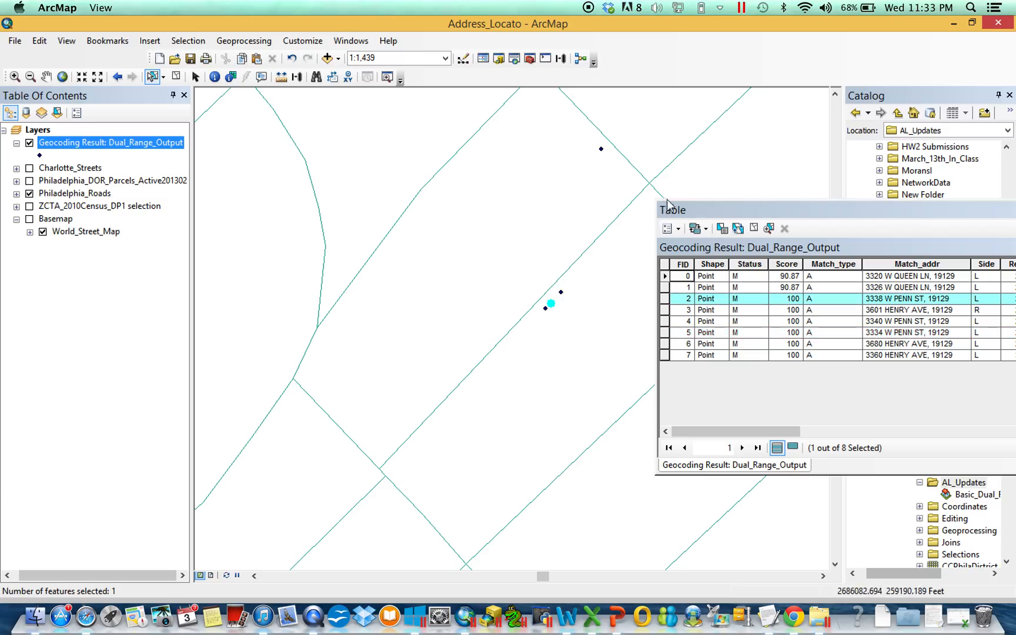
pyautogui.click(563, 294)
pyautogui.moveTo(560, 296); pyautogui.dragTo(559, 297)
pyautogui.click(753, 229)
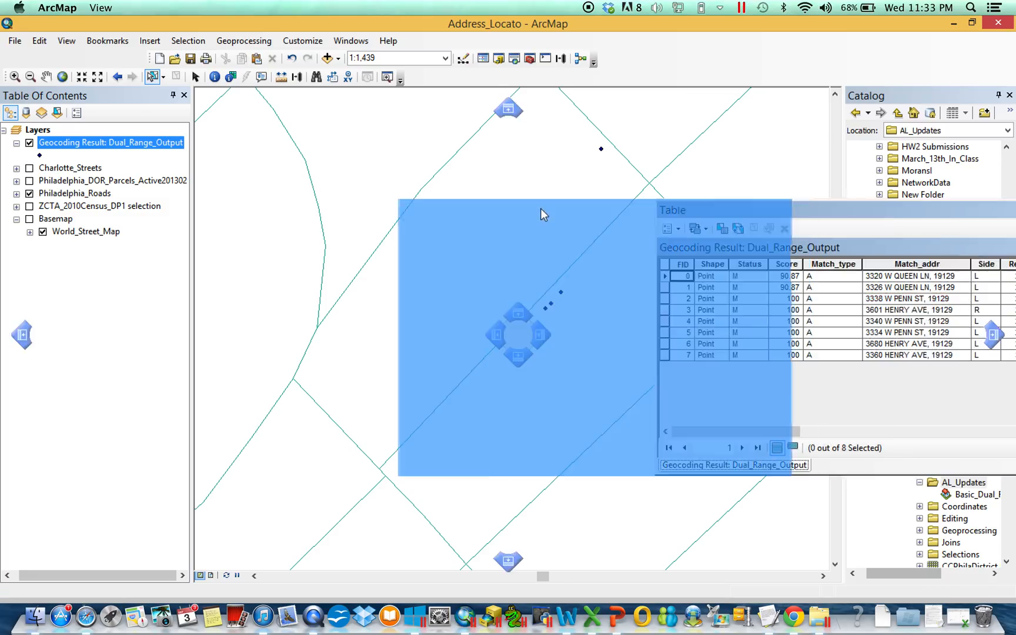